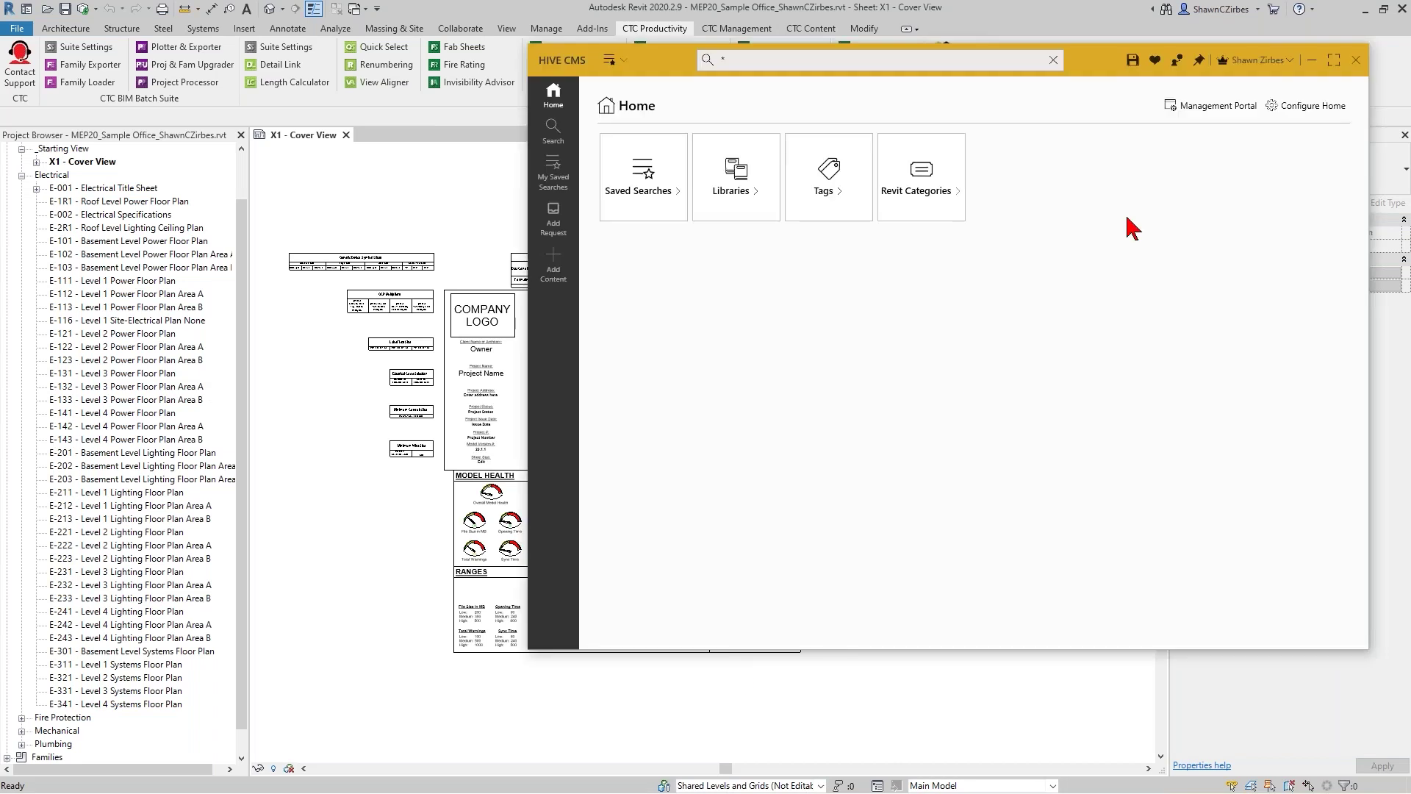
# - Move the HIVE CMS window lower, enlarge it, and open its content search with the wildcard search text selected
pyautogui.moveTo(1109, 61); pyautogui.dragTo(1120, 117)
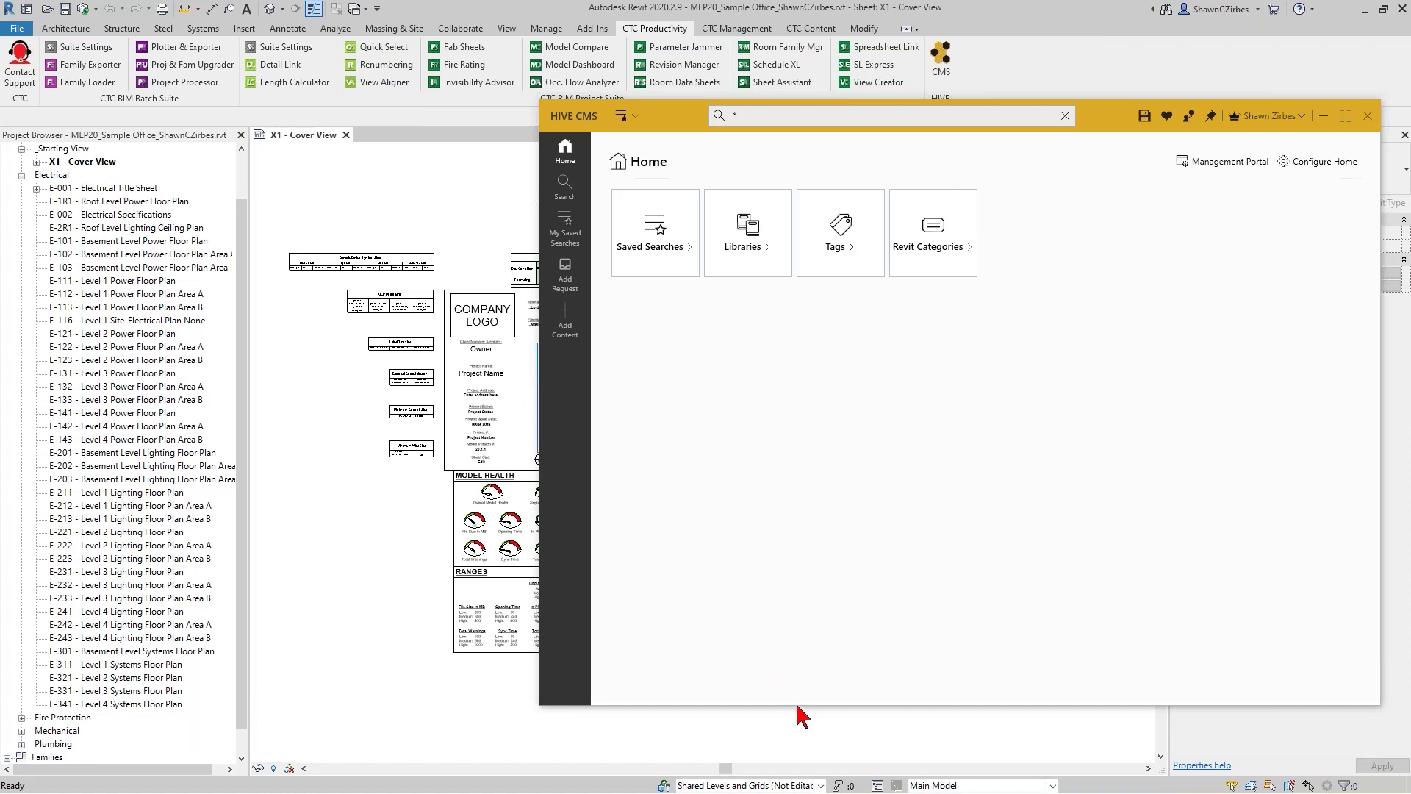
pyautogui.moveTo(797, 705); pyautogui.dragTo(795, 740)
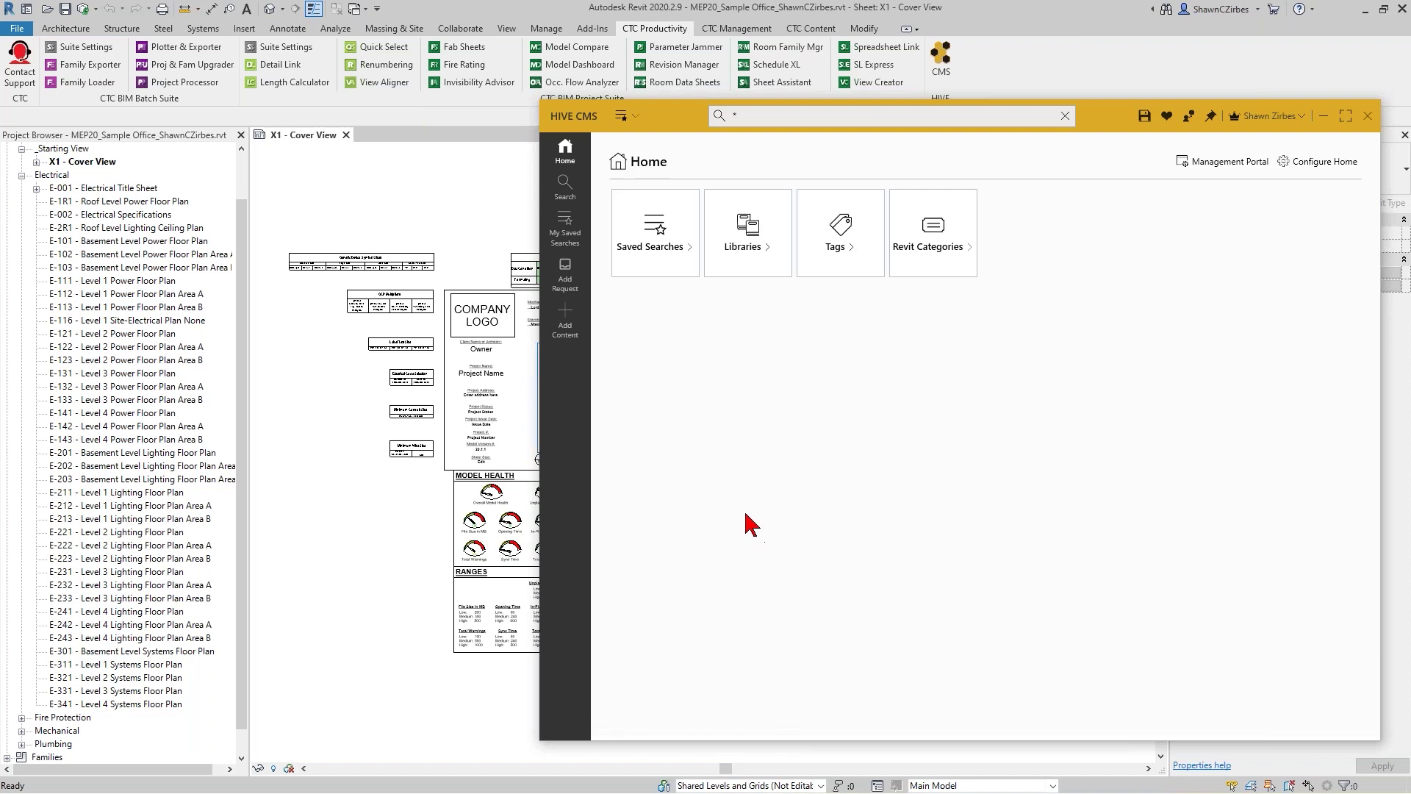
pyautogui.click(565, 186)
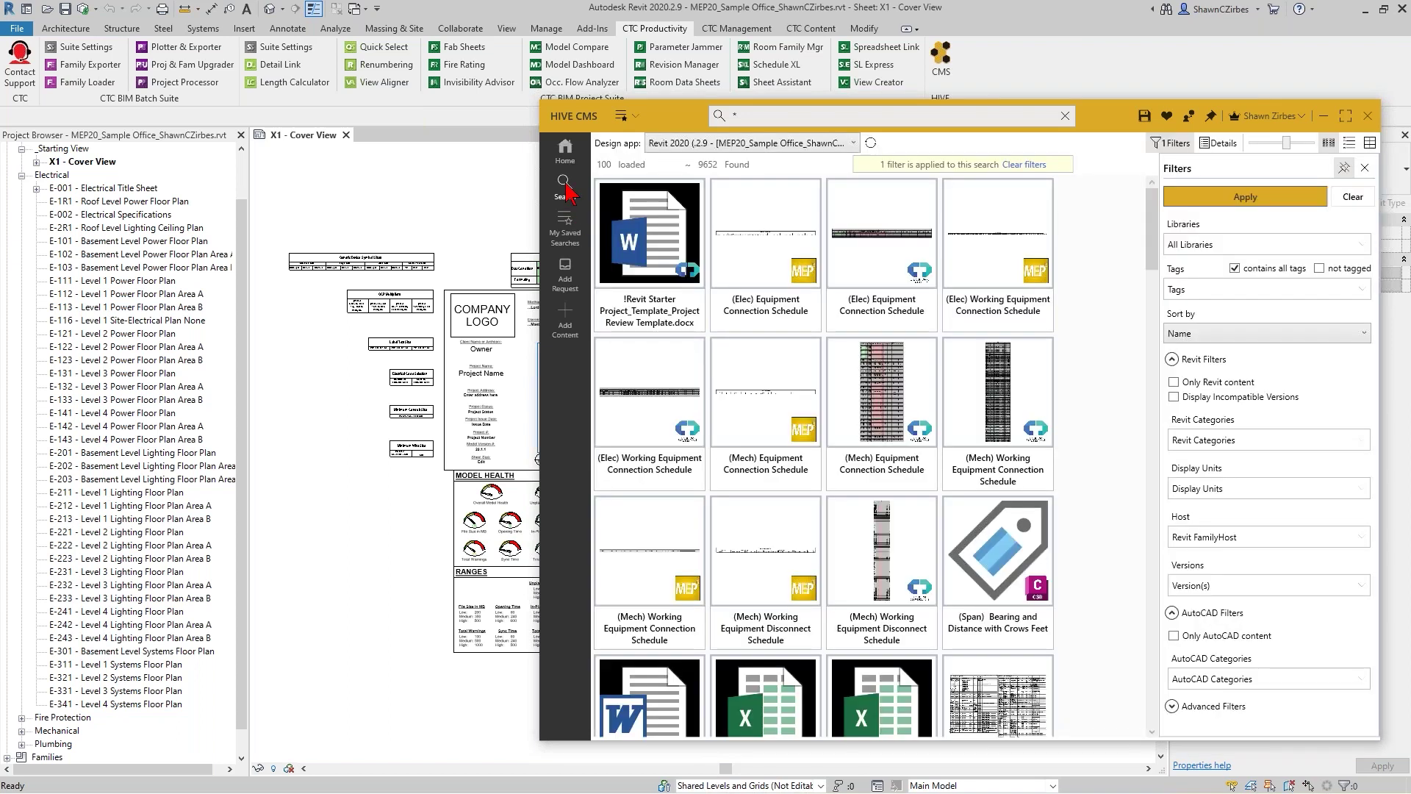
pyautogui.click(755, 119)
pyautogui.doubleClick(754, 119)
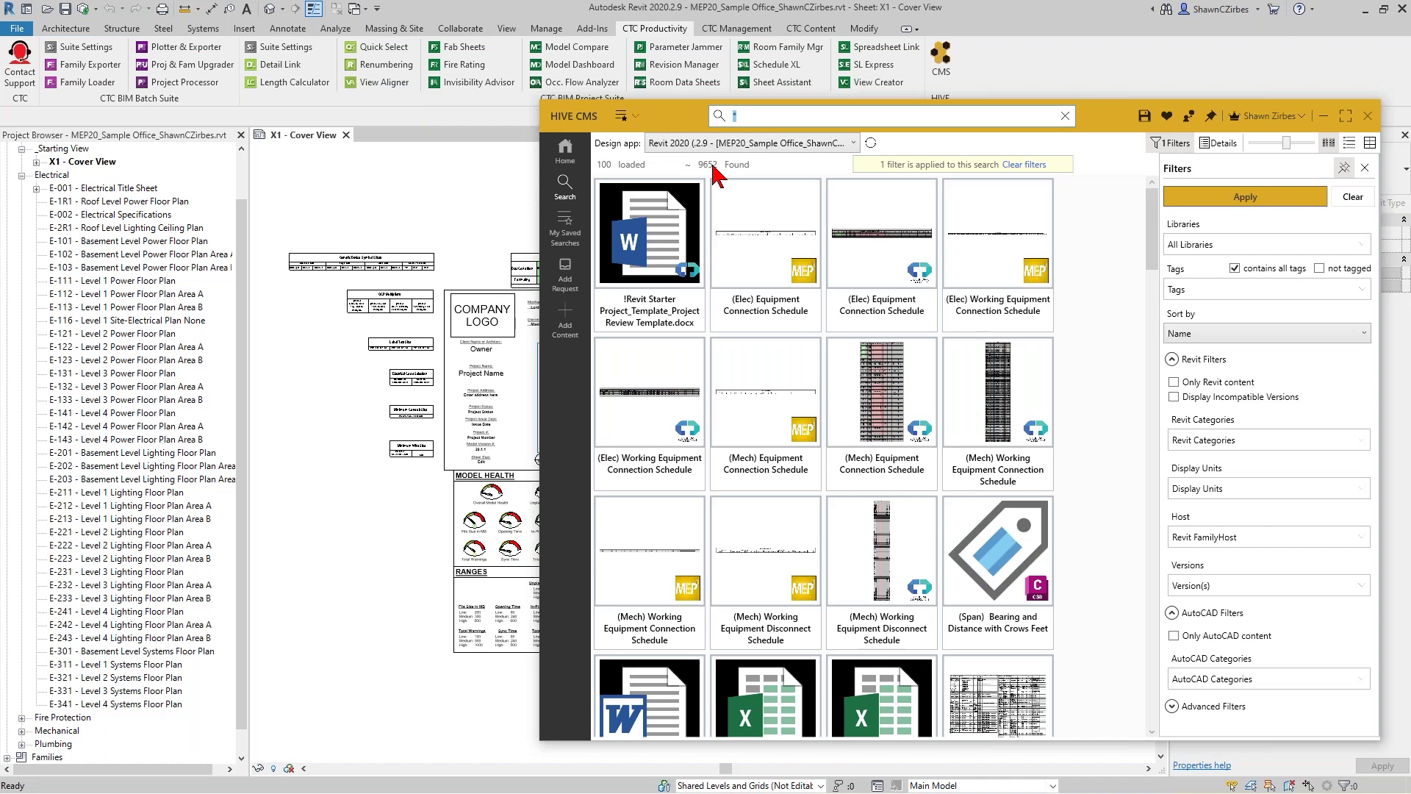
# - Filter the search to the libraries Revit Content (MEPPP Schedules2) and Revit Content (MEPPP), and apply the filter
pyautogui.click(1195, 250)
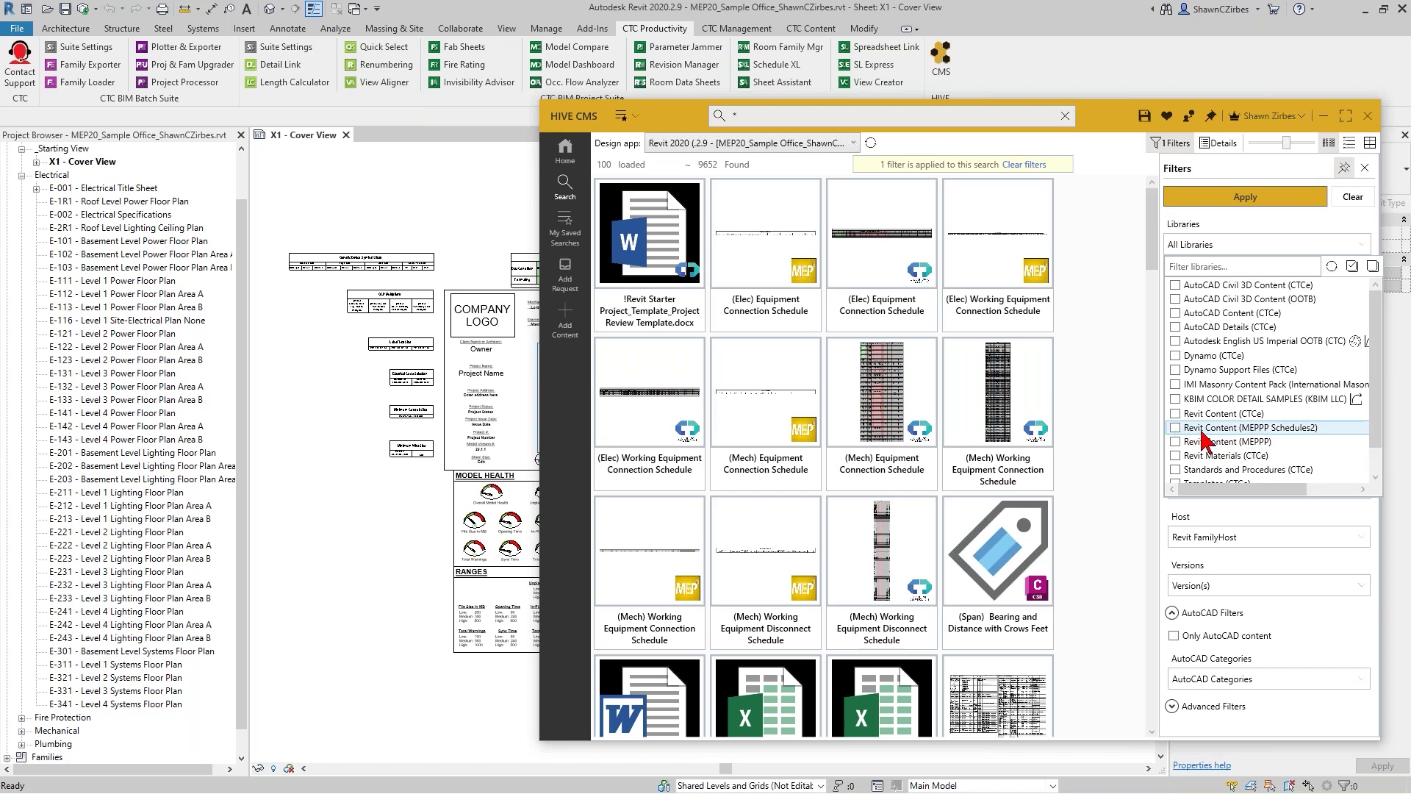
pyautogui.click(1175, 429)
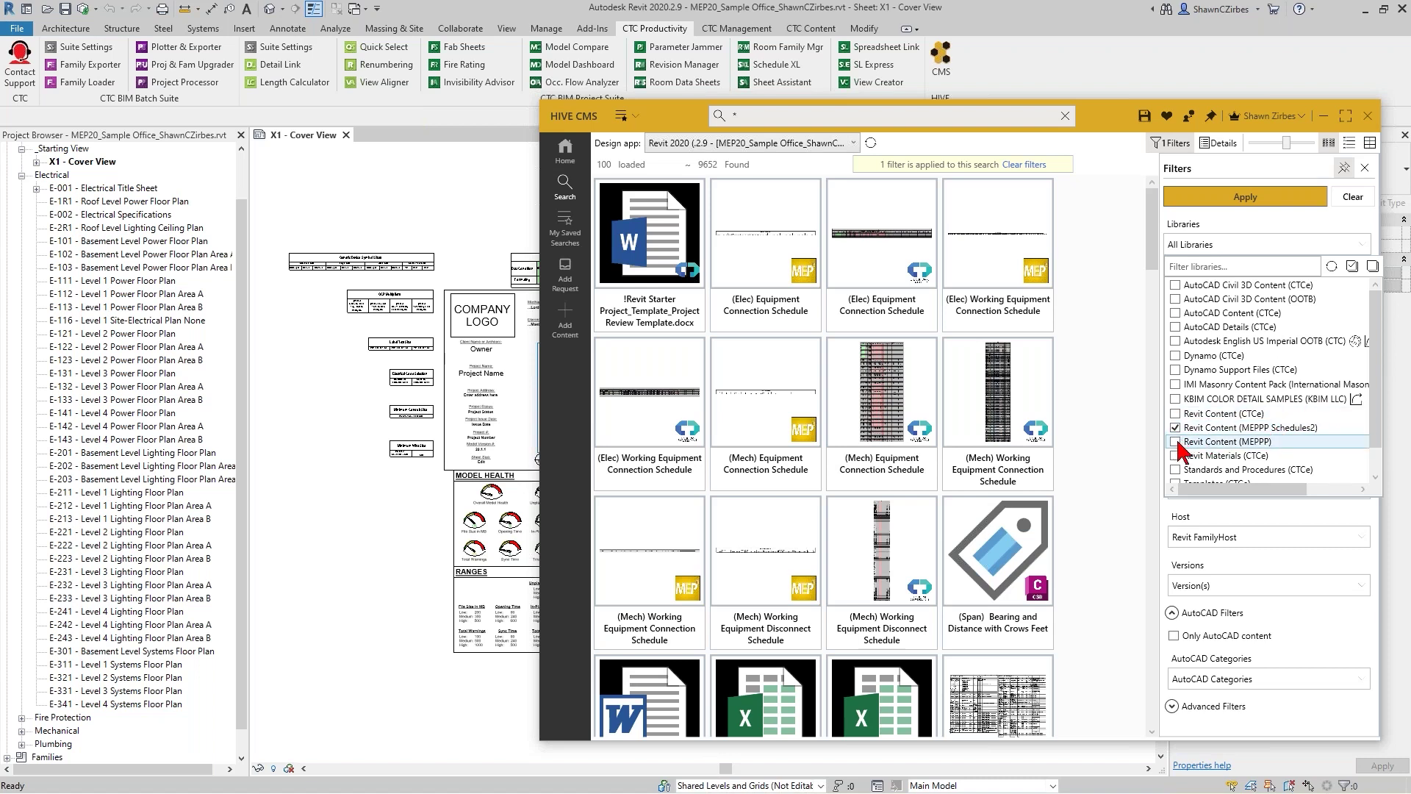
pyautogui.click(1244, 198)
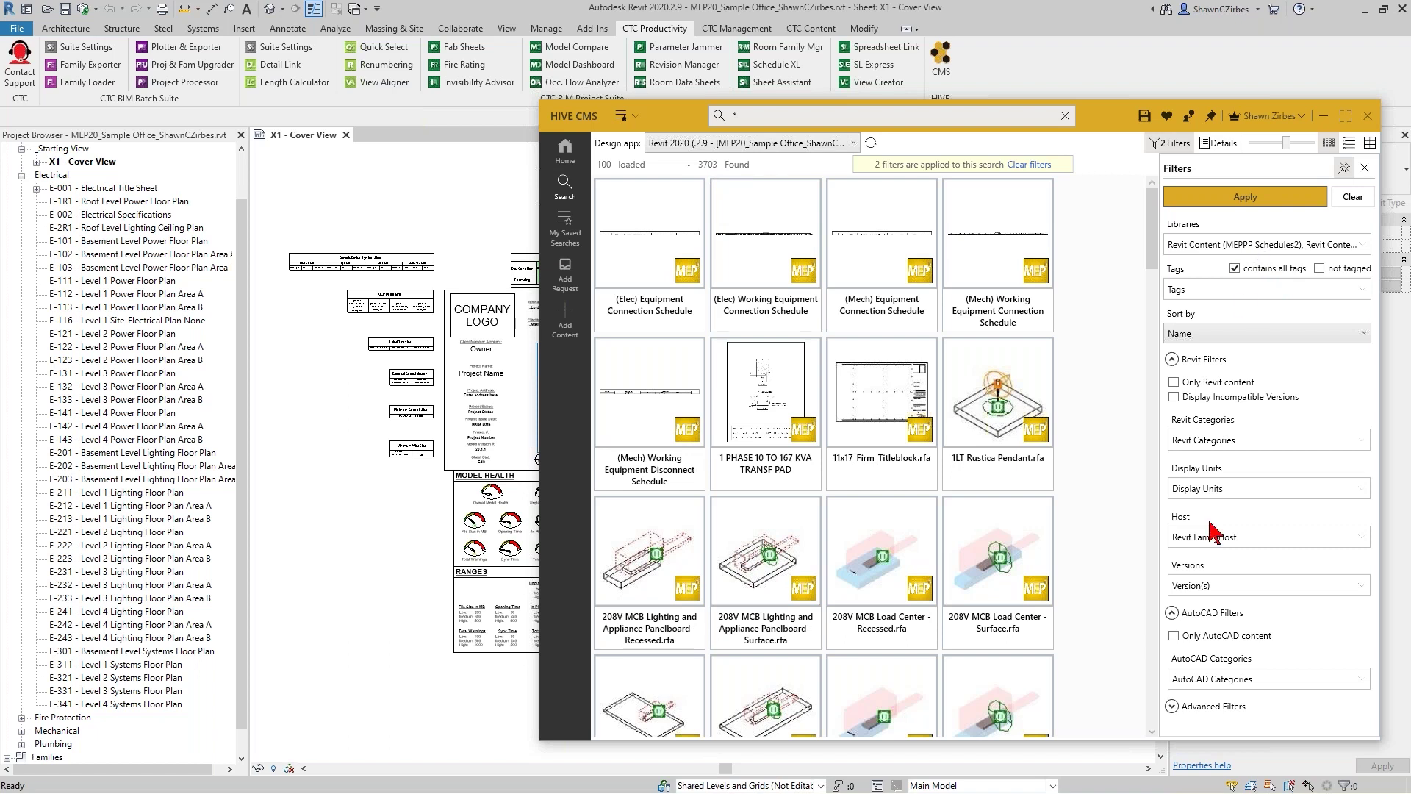
# - Apply the version 2020 filter and enable the Only Revit content option
pyautogui.click(1213, 585)
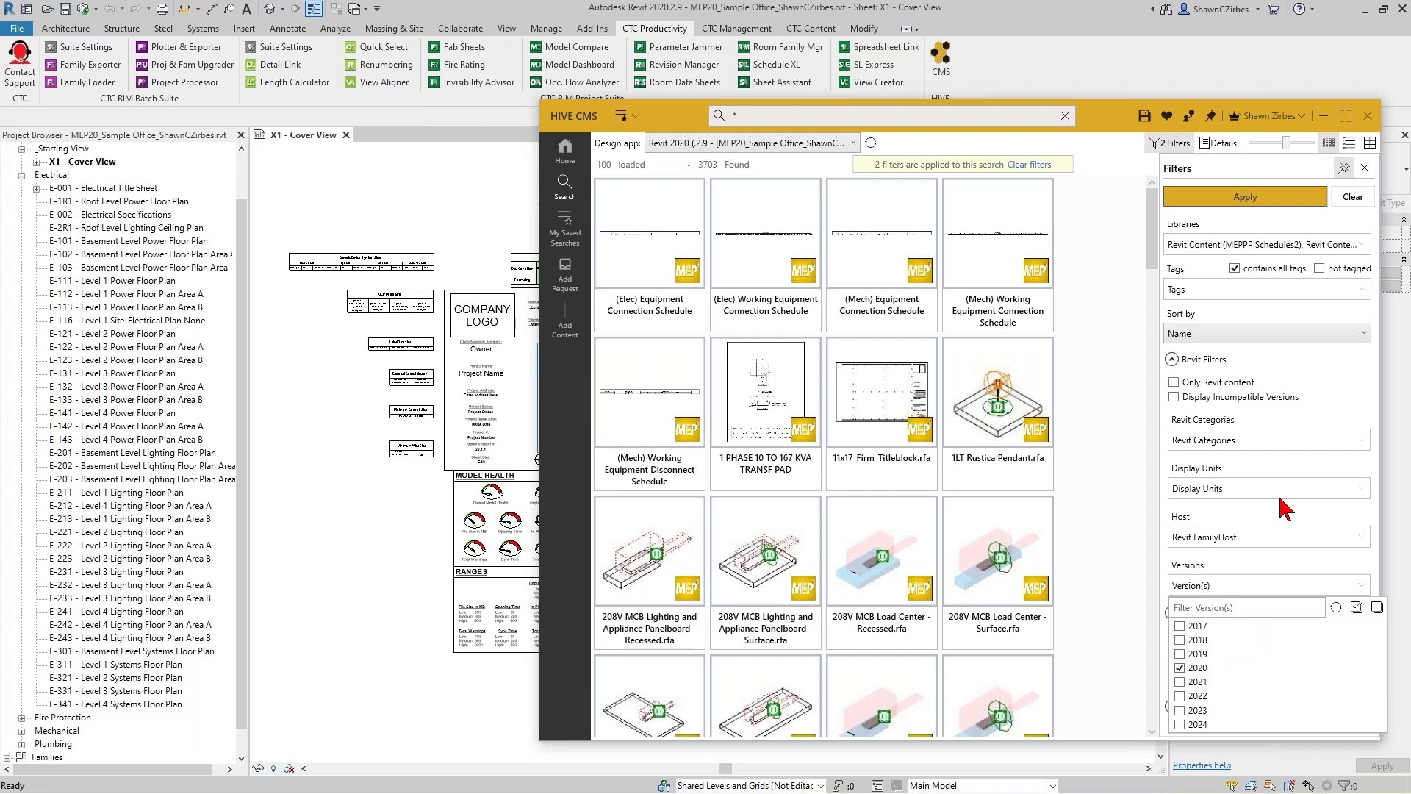
pyautogui.click(1274, 202)
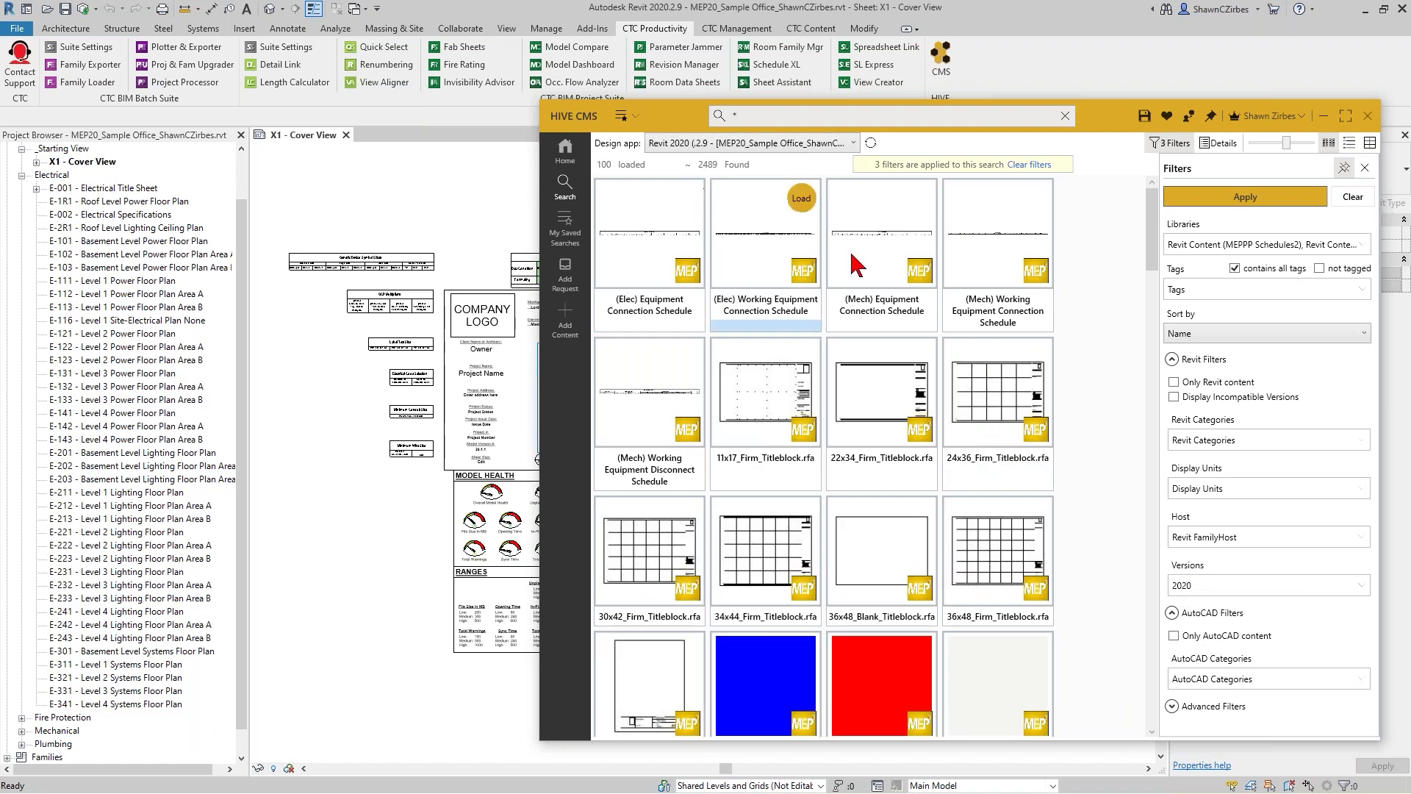
pyautogui.click(1175, 383)
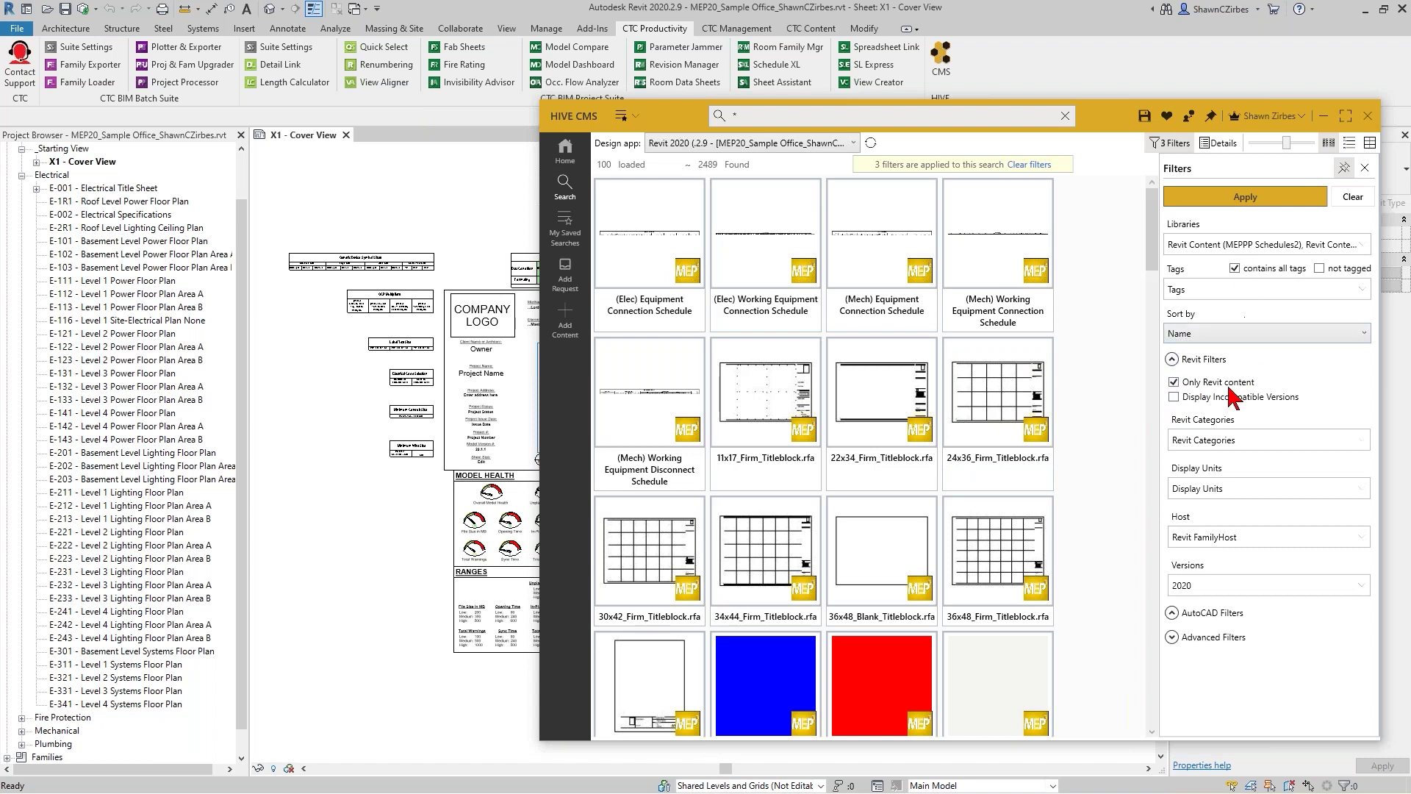
# - Remove the Revit Content (MEPPP) library from the filter, keeping only Revit Content (MEPPP Schedules2), and apply the filters
pyautogui.click(1250, 248)
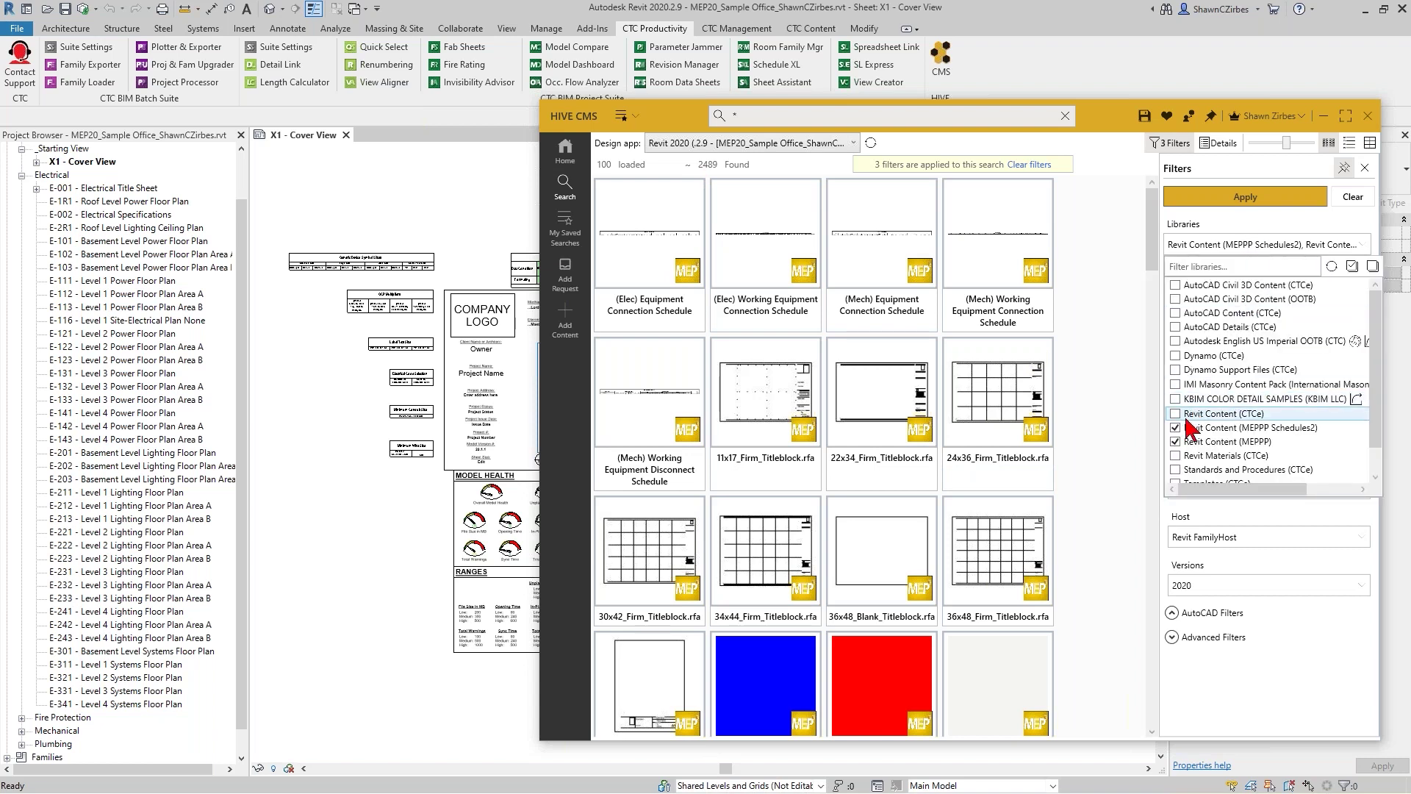
pyautogui.click(1249, 442)
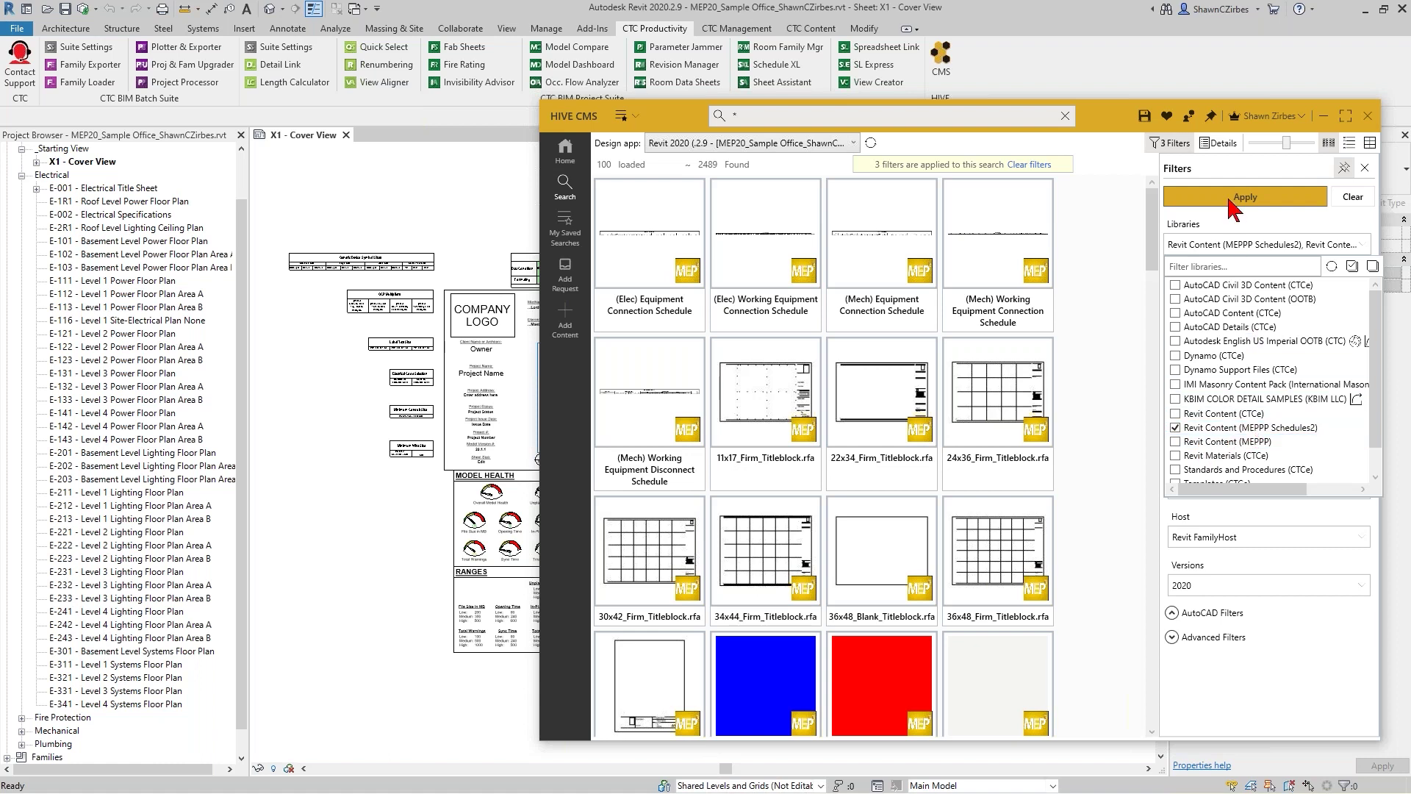
pyautogui.click(1223, 224)
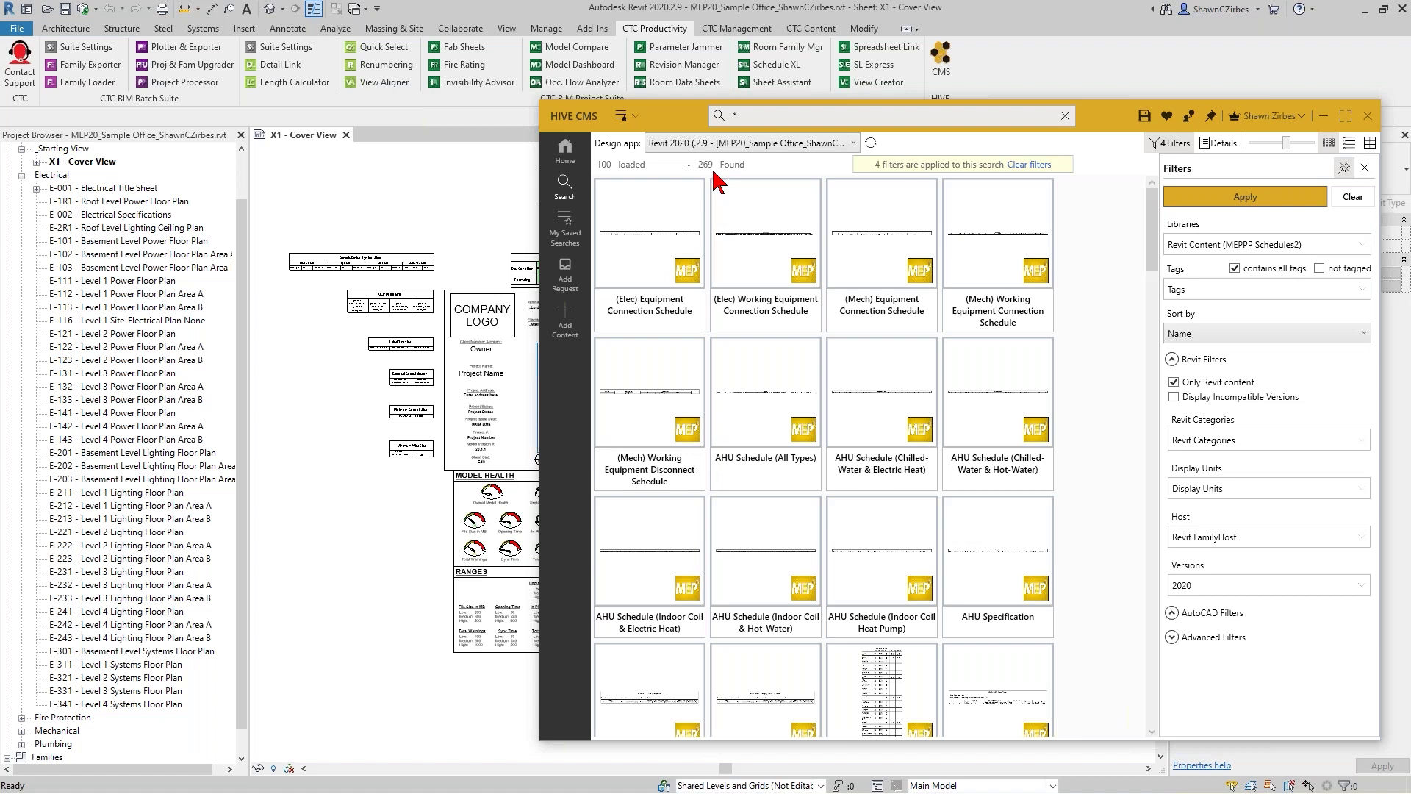
# - Switch to Revit to examine its Insert from File options, and return to the schedule results in HIVE CMS
pyautogui.click(250, 30)
pyautogui.click(465, 77)
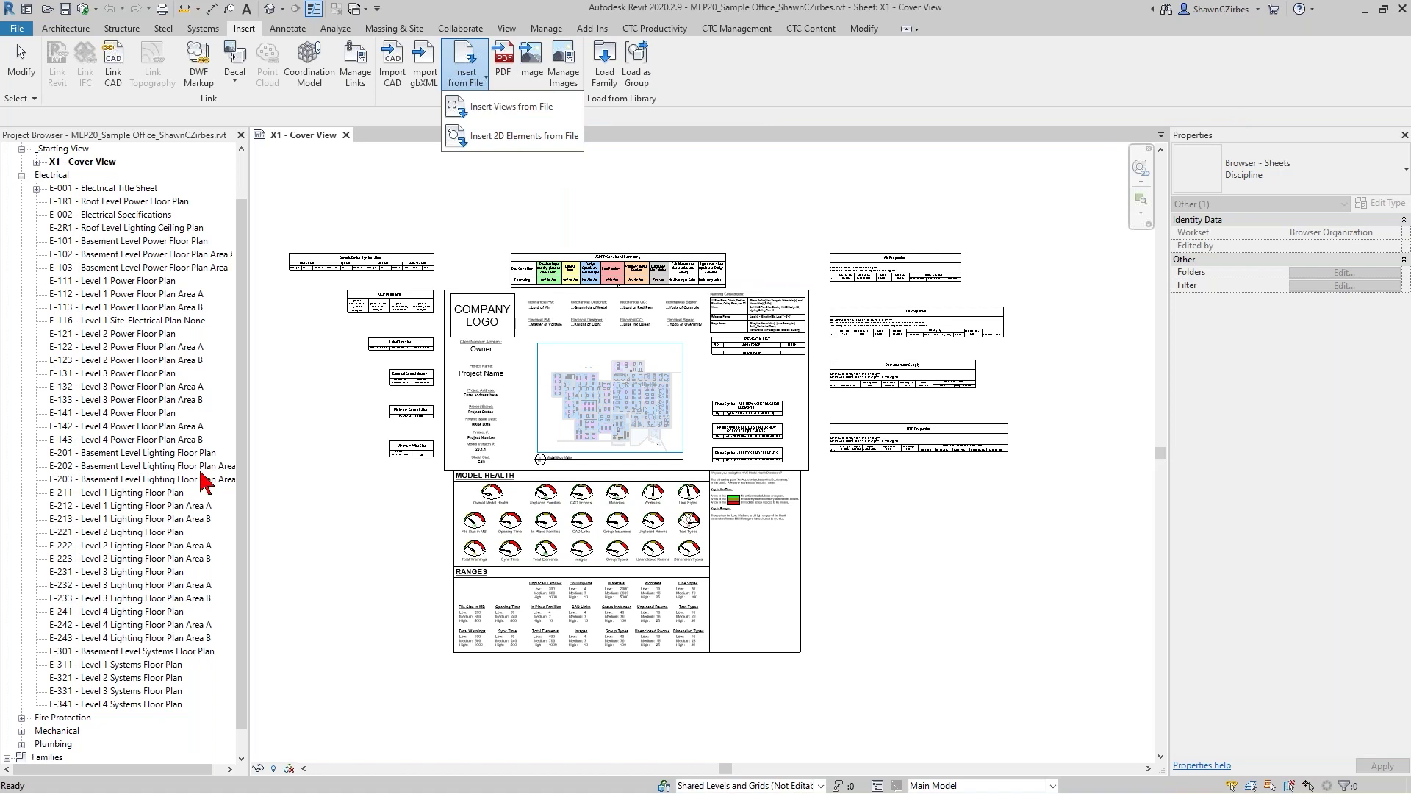
pyautogui.hotkey('alt', 'Tab')
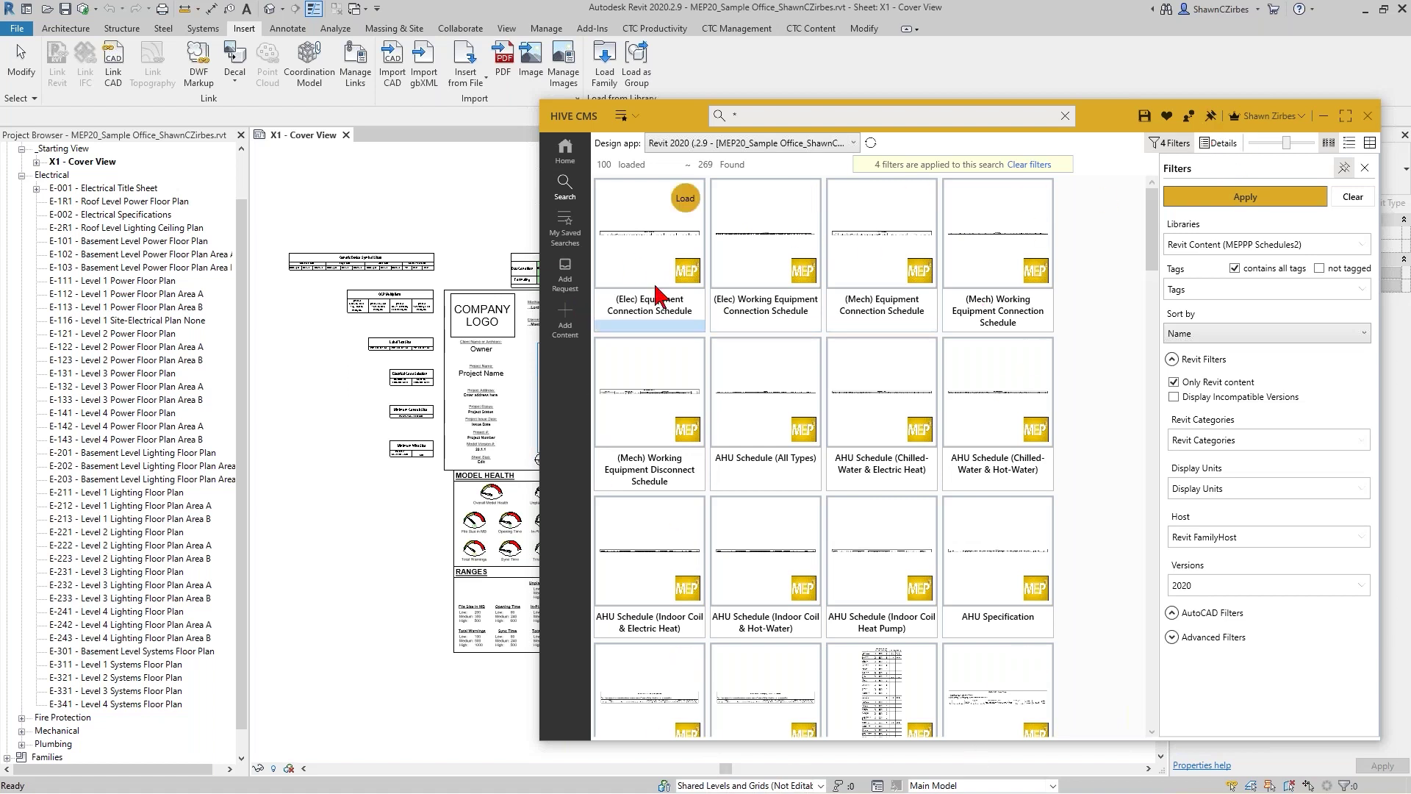
pyautogui.moveTo(656, 266); pyautogui.dragTo(657, 264)
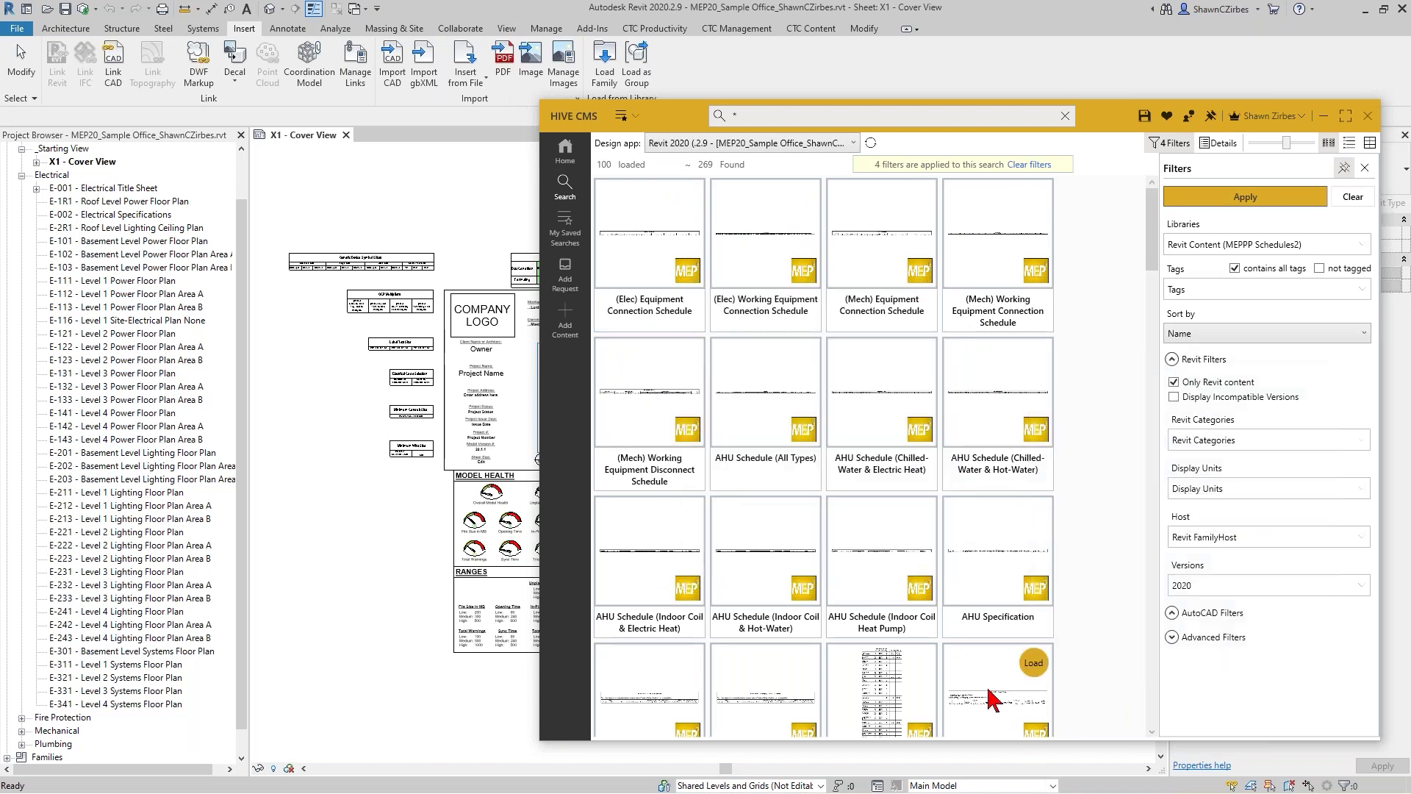
pyautogui.moveTo(989, 692)
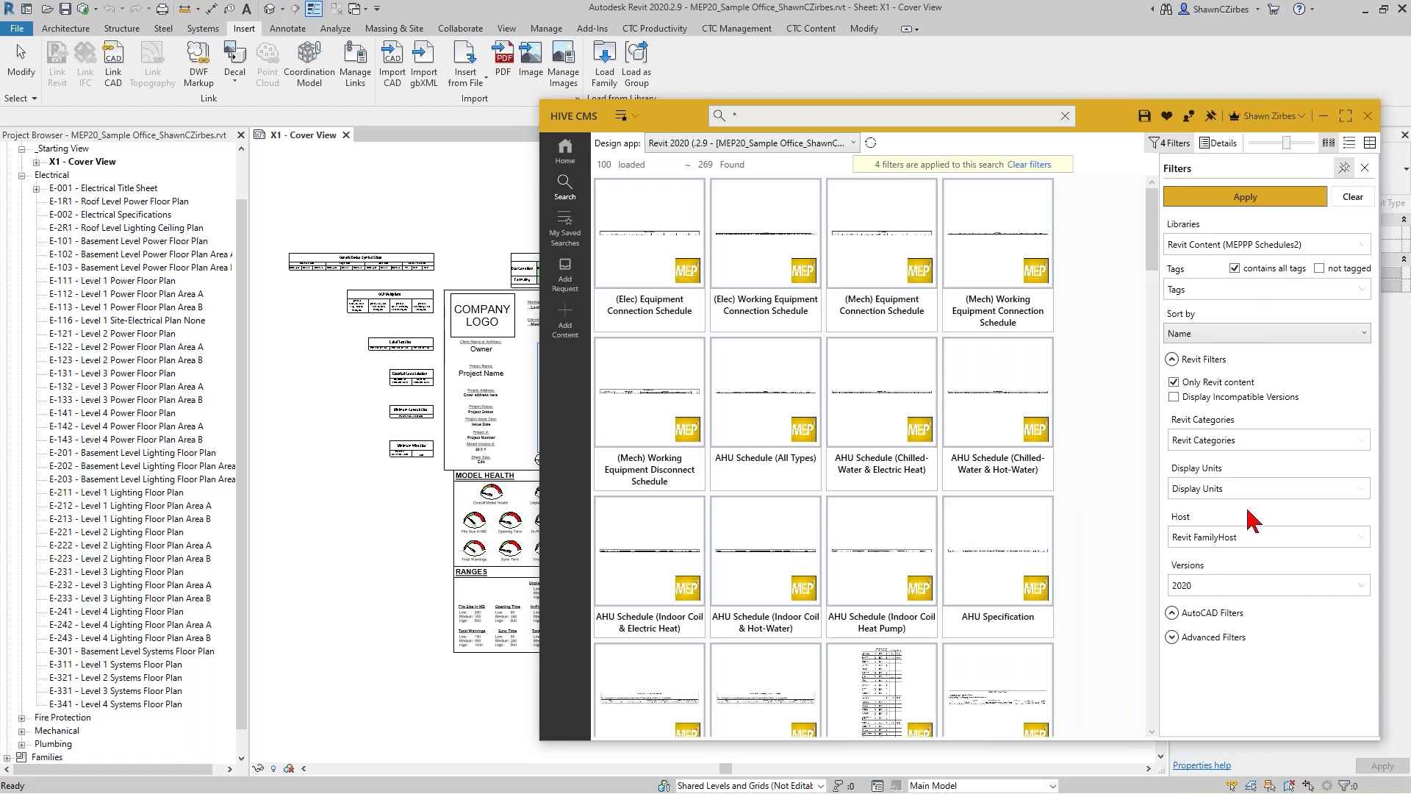
# - Filter the results by the Revit category Views and apply the filter
pyautogui.click(1215, 441)
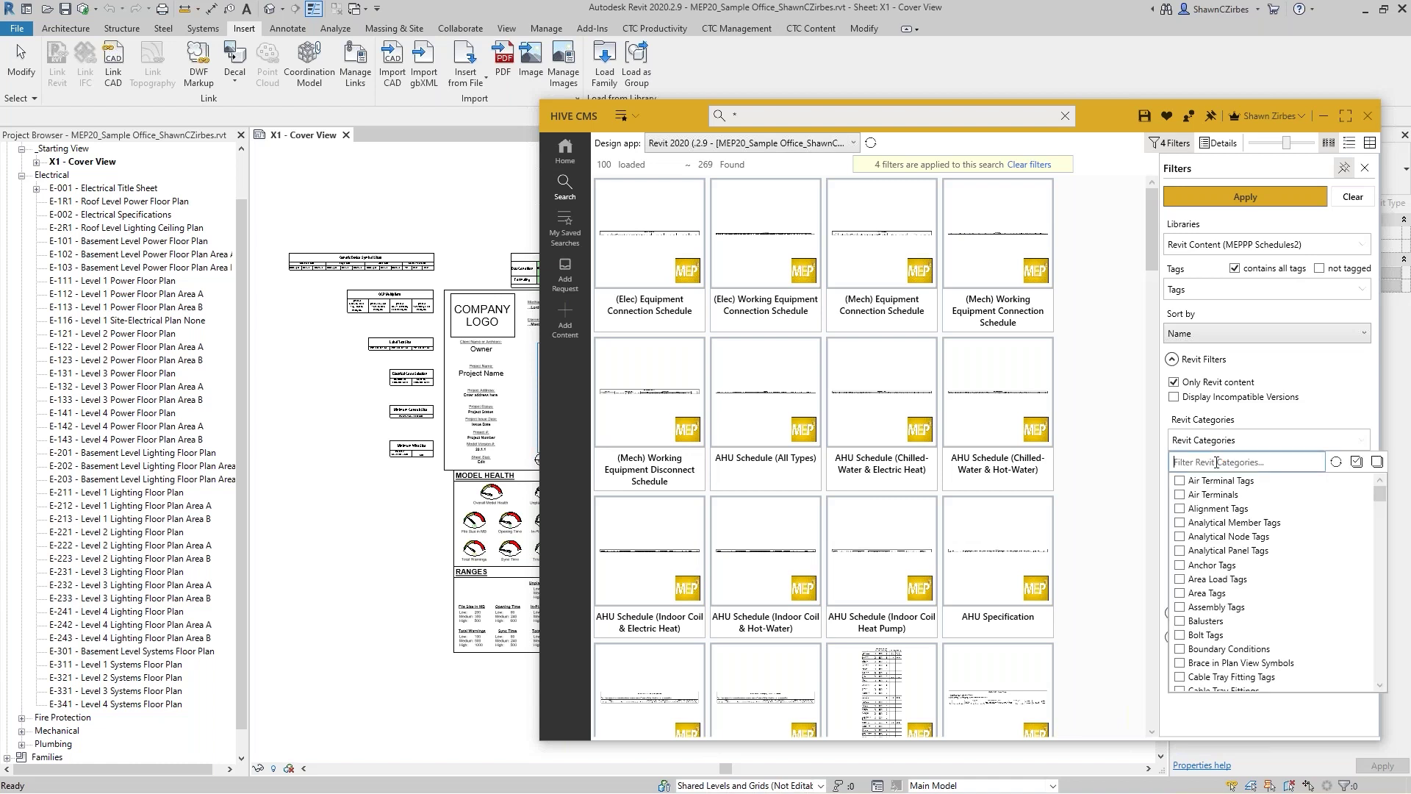
pyautogui.write('view')
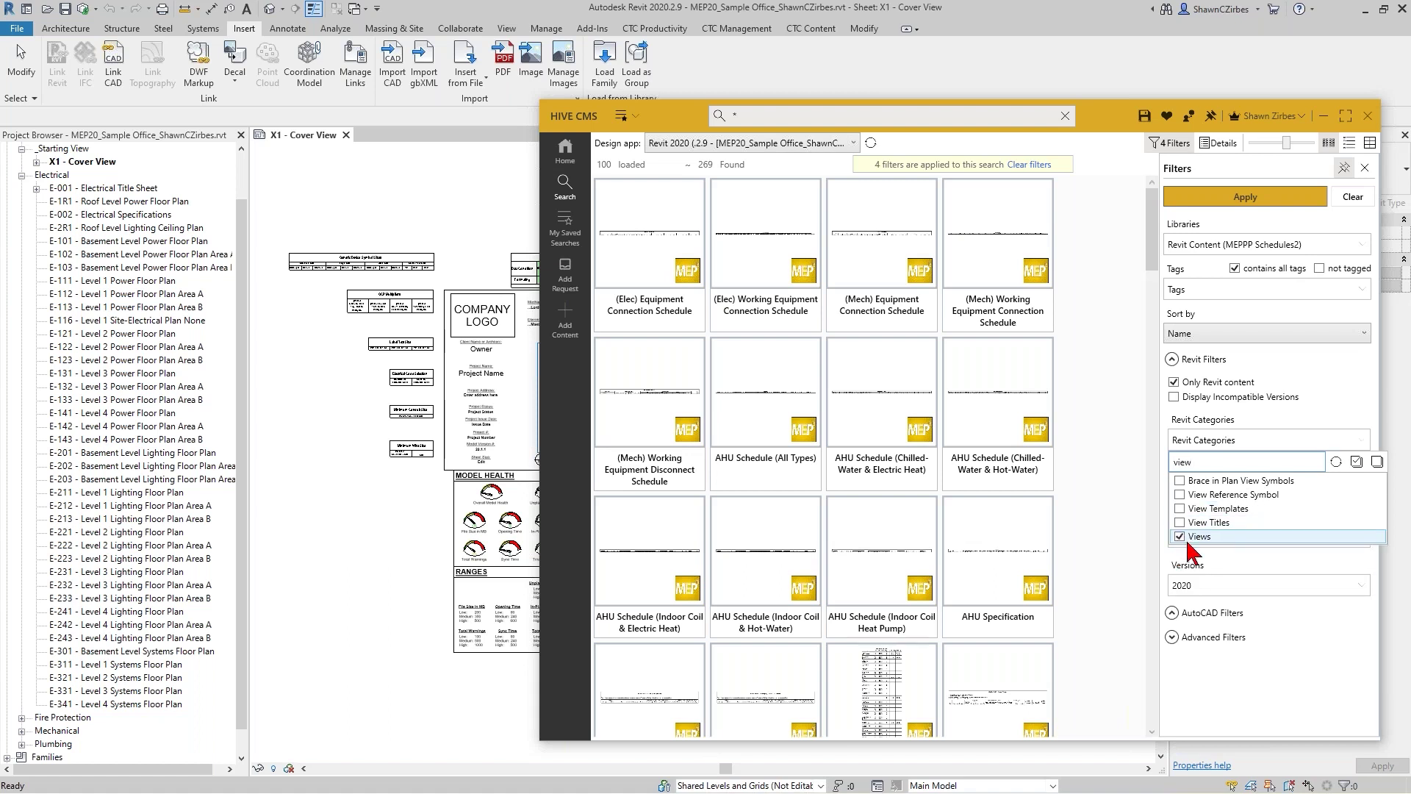
pyautogui.press('Return')
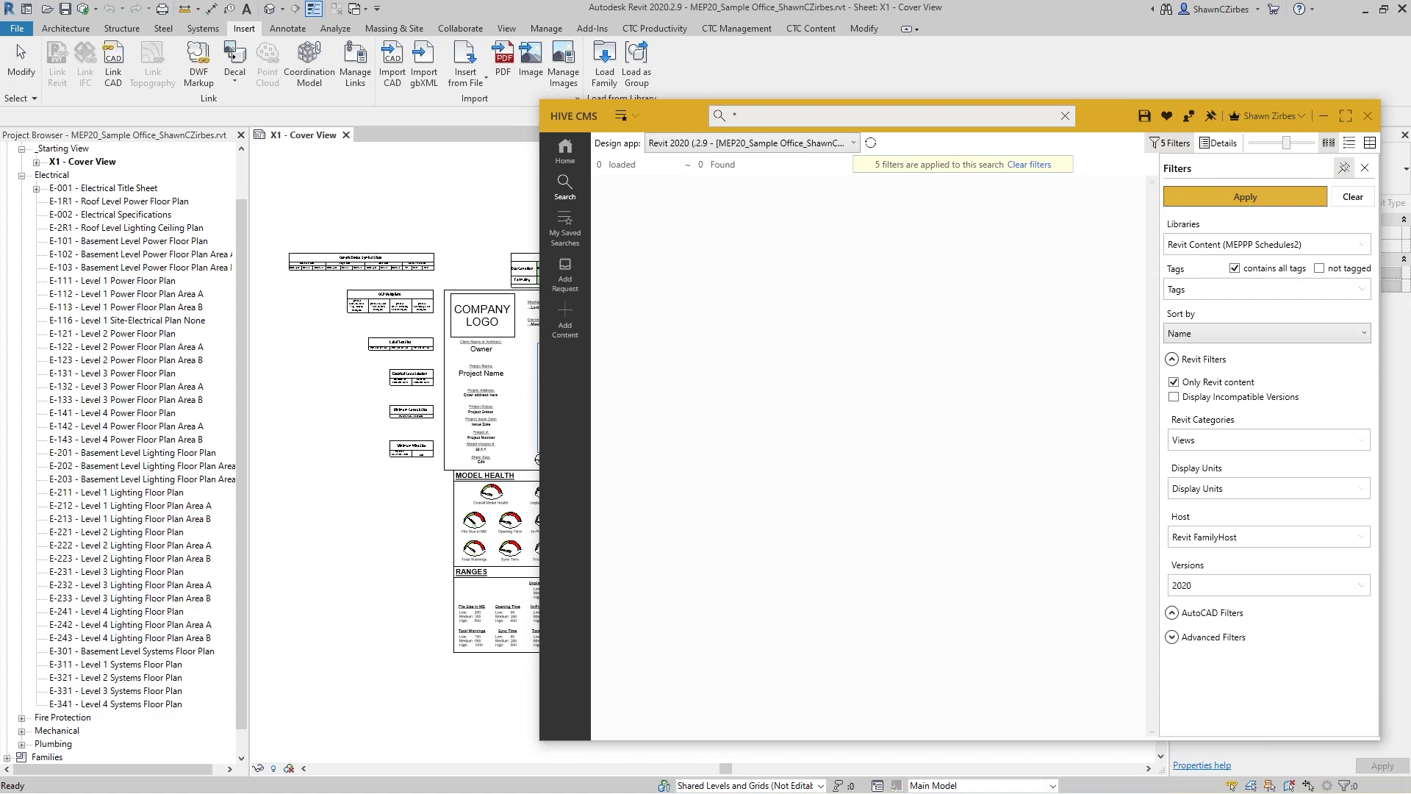
# - Change the library filter from Revit Content (MEPPP Schedules2) to Revit Content (MEPPP) and apply it
pyautogui.click(1242, 245)
pyautogui.click(1175, 441)
pyautogui.click(1175, 428)
pyautogui.click(1237, 202)
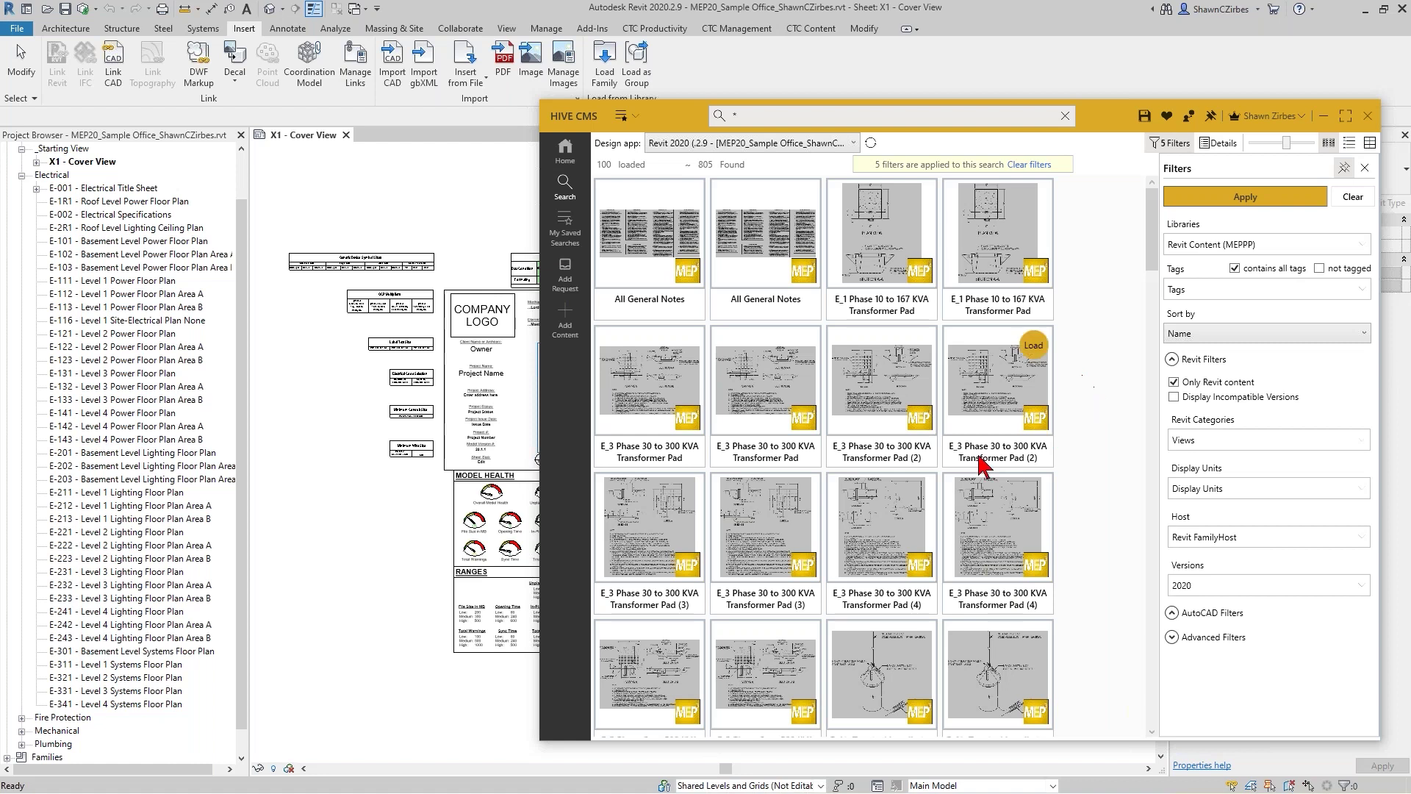
# - Find E_Floodlight Base Detail among the view results, preview it, and load it into the open Revit project
pyautogui.scroll(-5, 979, 460)
pyautogui.scroll(-15, 840, 375)
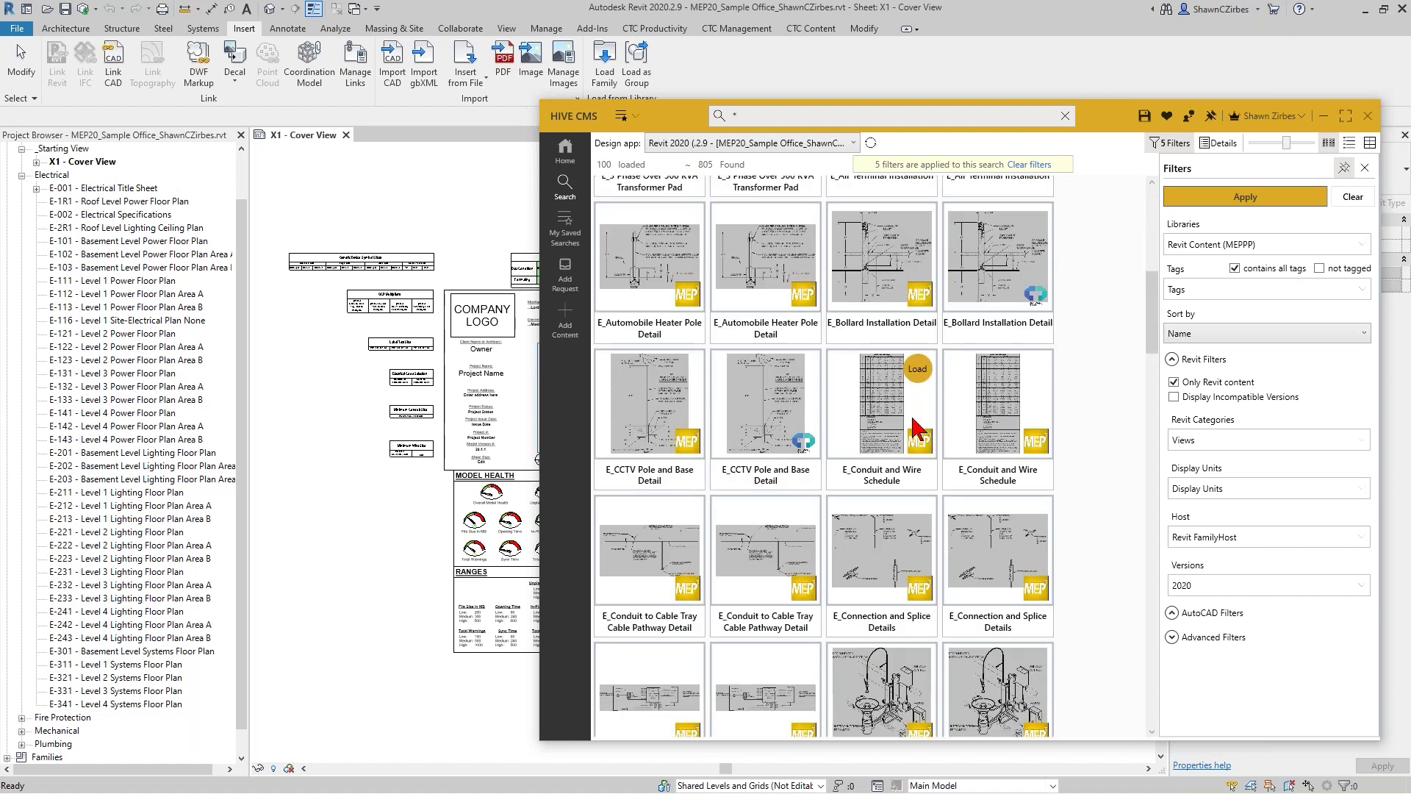
pyautogui.scroll(-10, 952, 544)
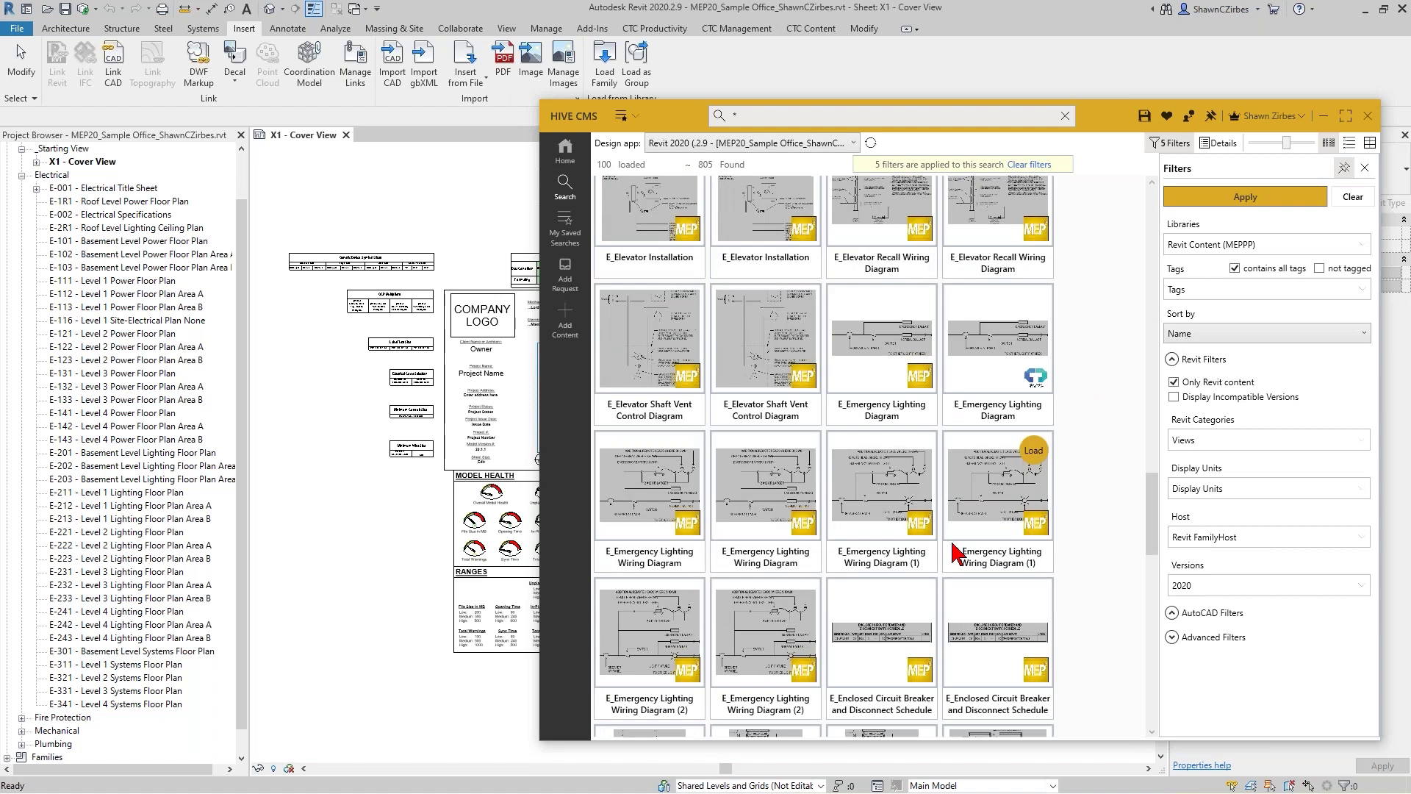
pyautogui.scroll(-3, 959, 559)
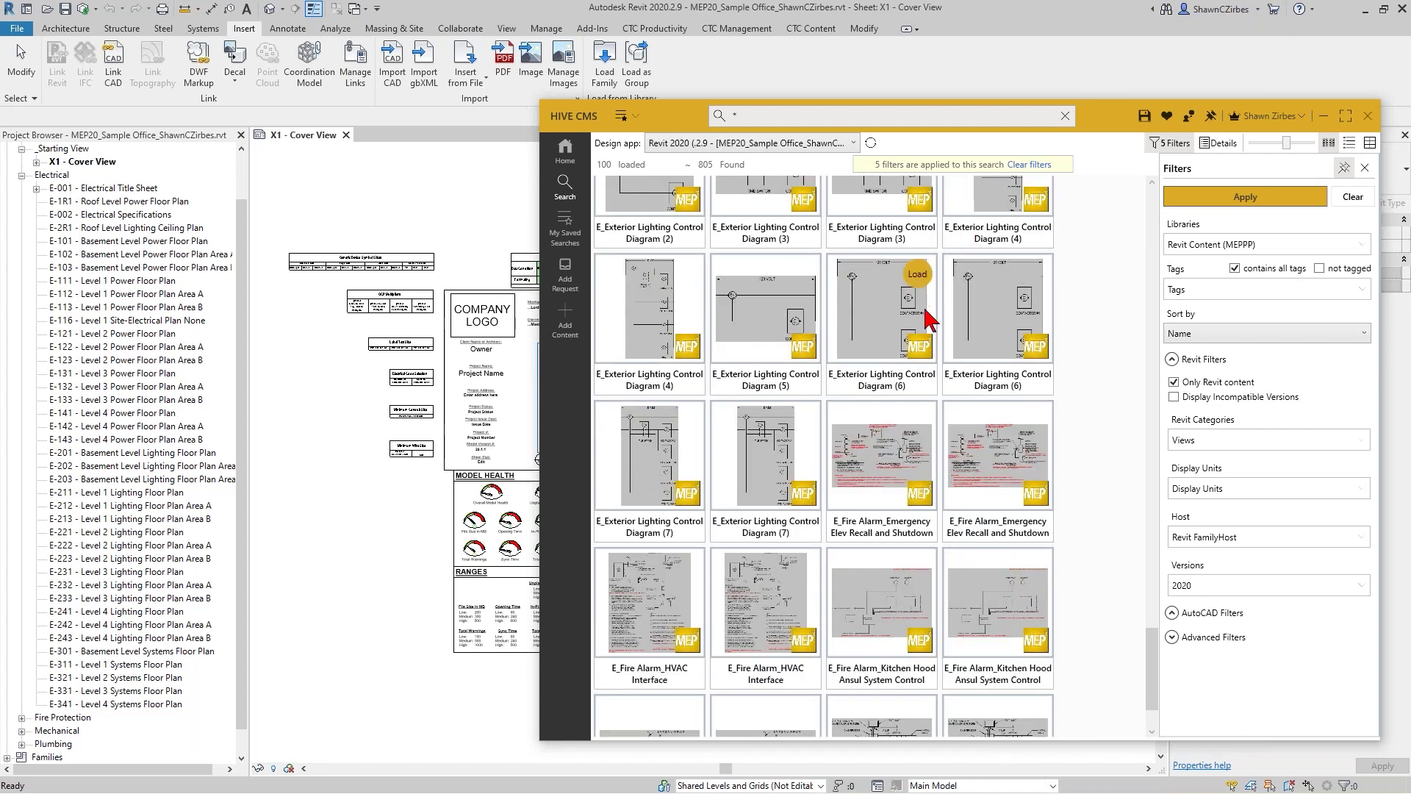
pyautogui.scroll(-1, 946, 476)
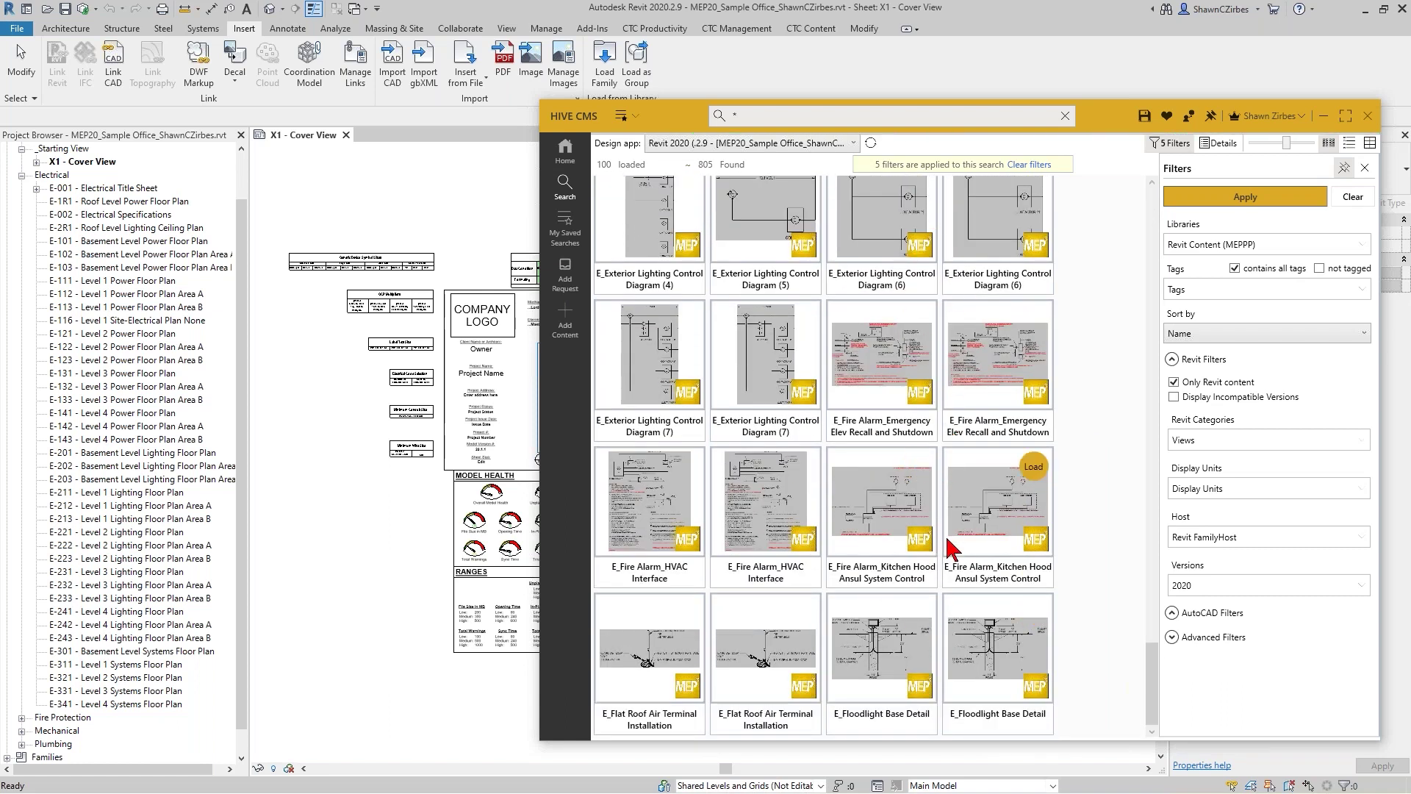
pyautogui.click(927, 677)
pyautogui.scroll(-1, 879, 652)
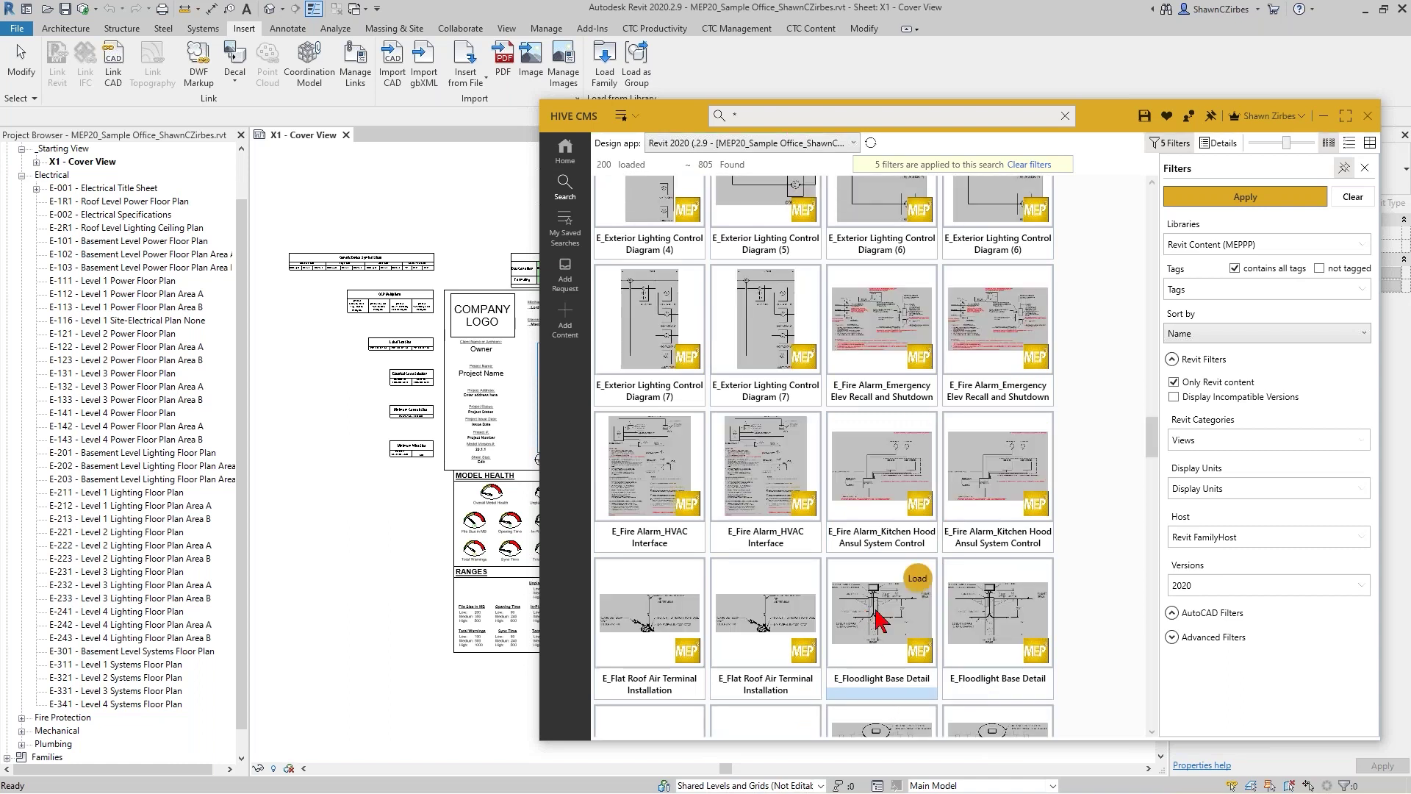
pyautogui.moveTo(879, 621)
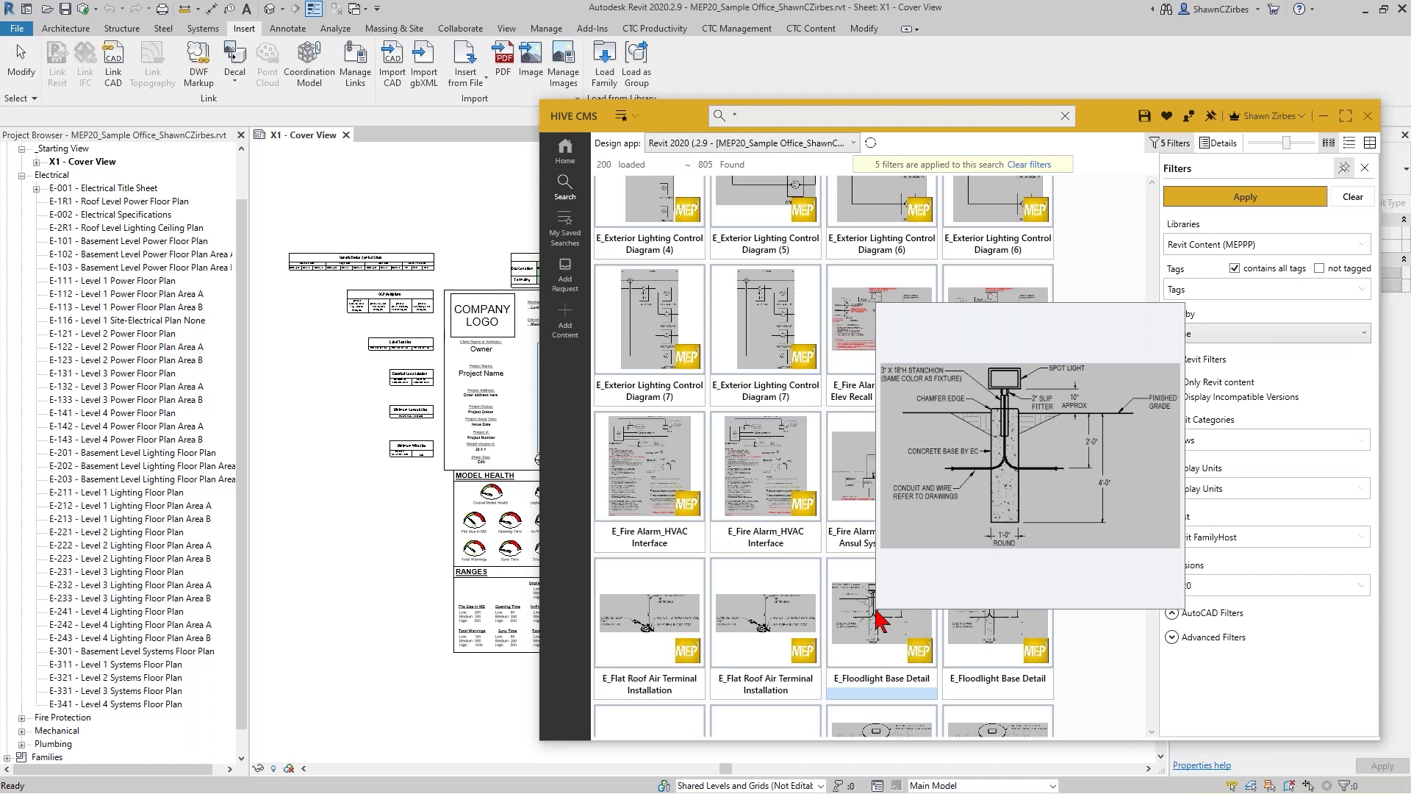
pyautogui.rightClick(873, 618)
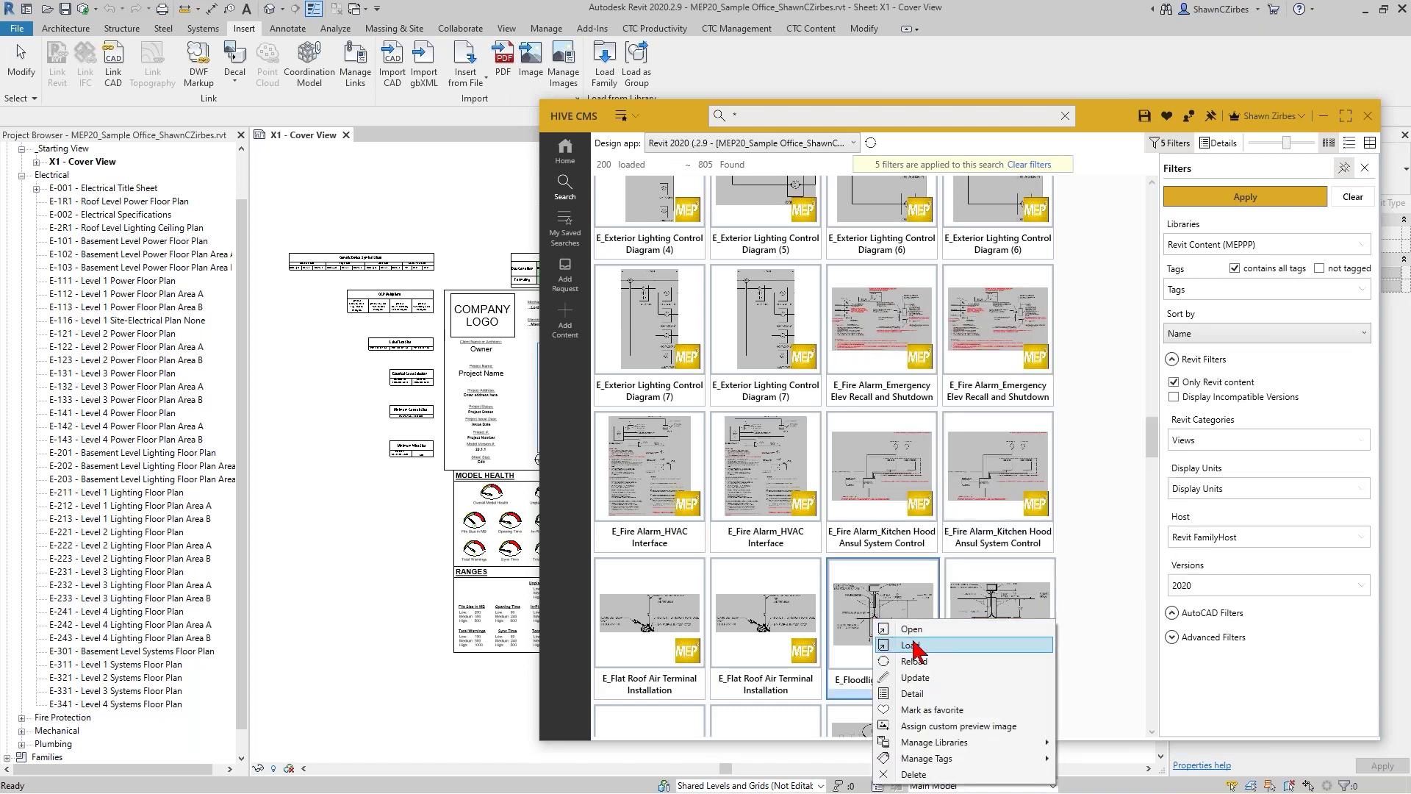
pyautogui.click(886, 643)
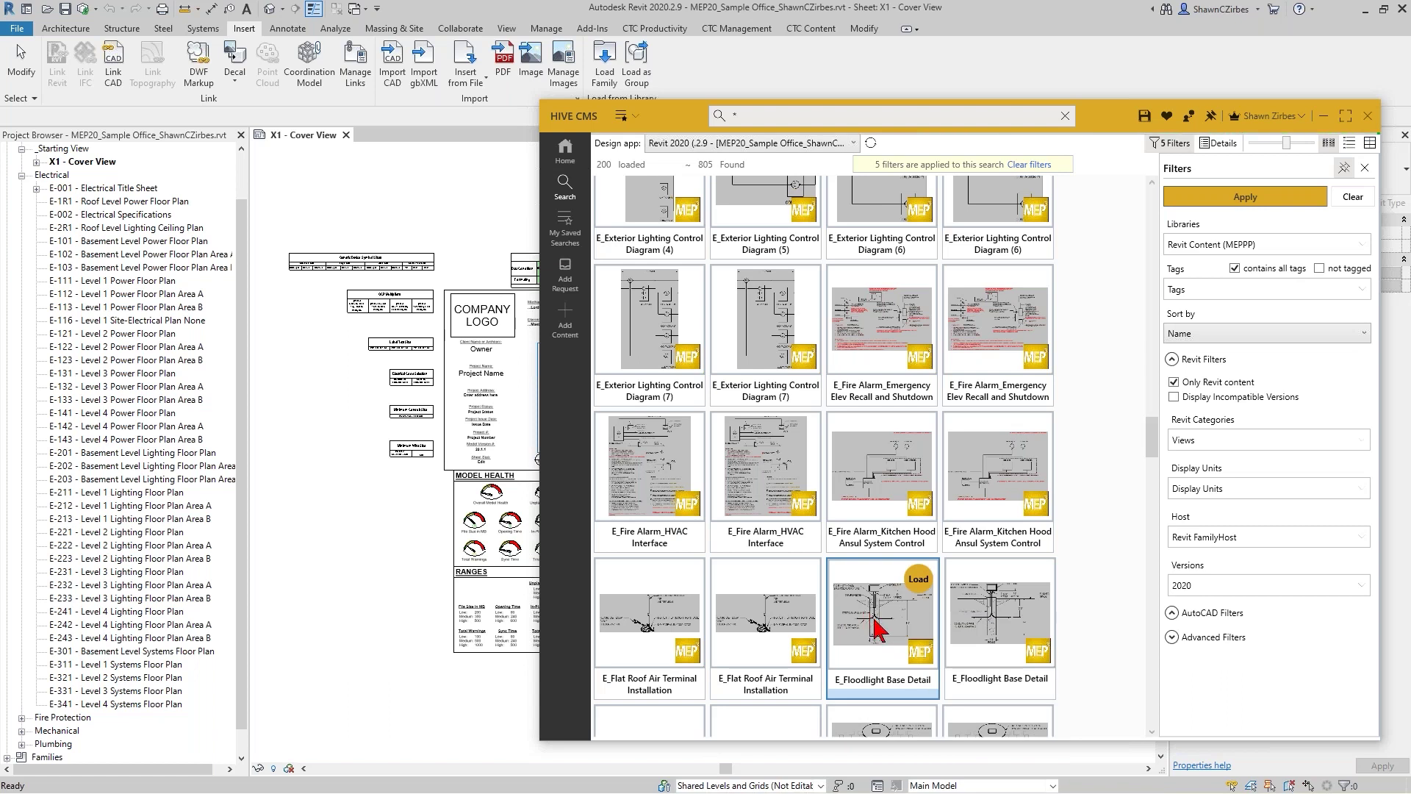
pyautogui.moveTo(878, 629)
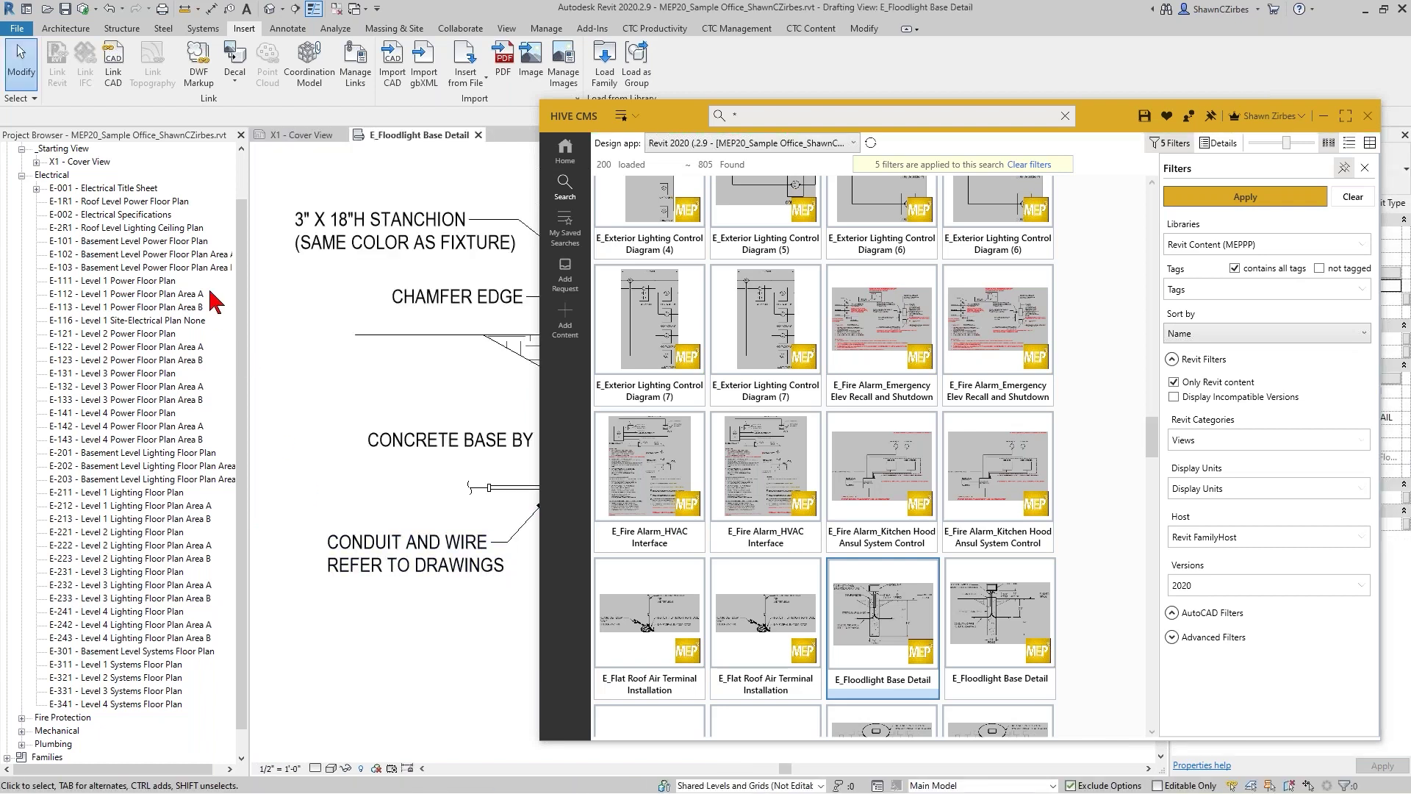
# - Locate and select the E_Floodlight Base Detail view in Revit's Project Browser, within the Construction/Permit Lighting drafting views
pyautogui.scroll(1, 240, 319)
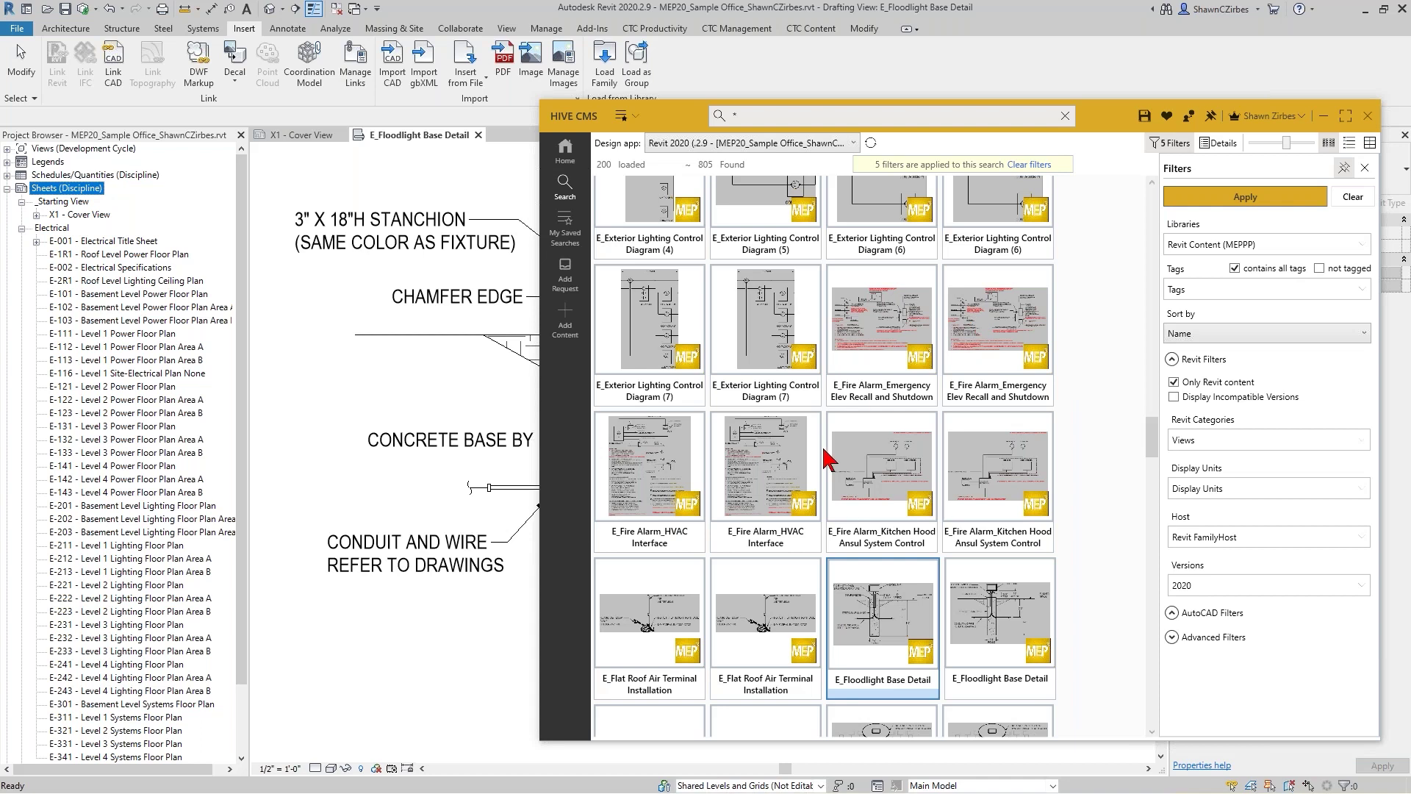
pyautogui.click(7, 150)
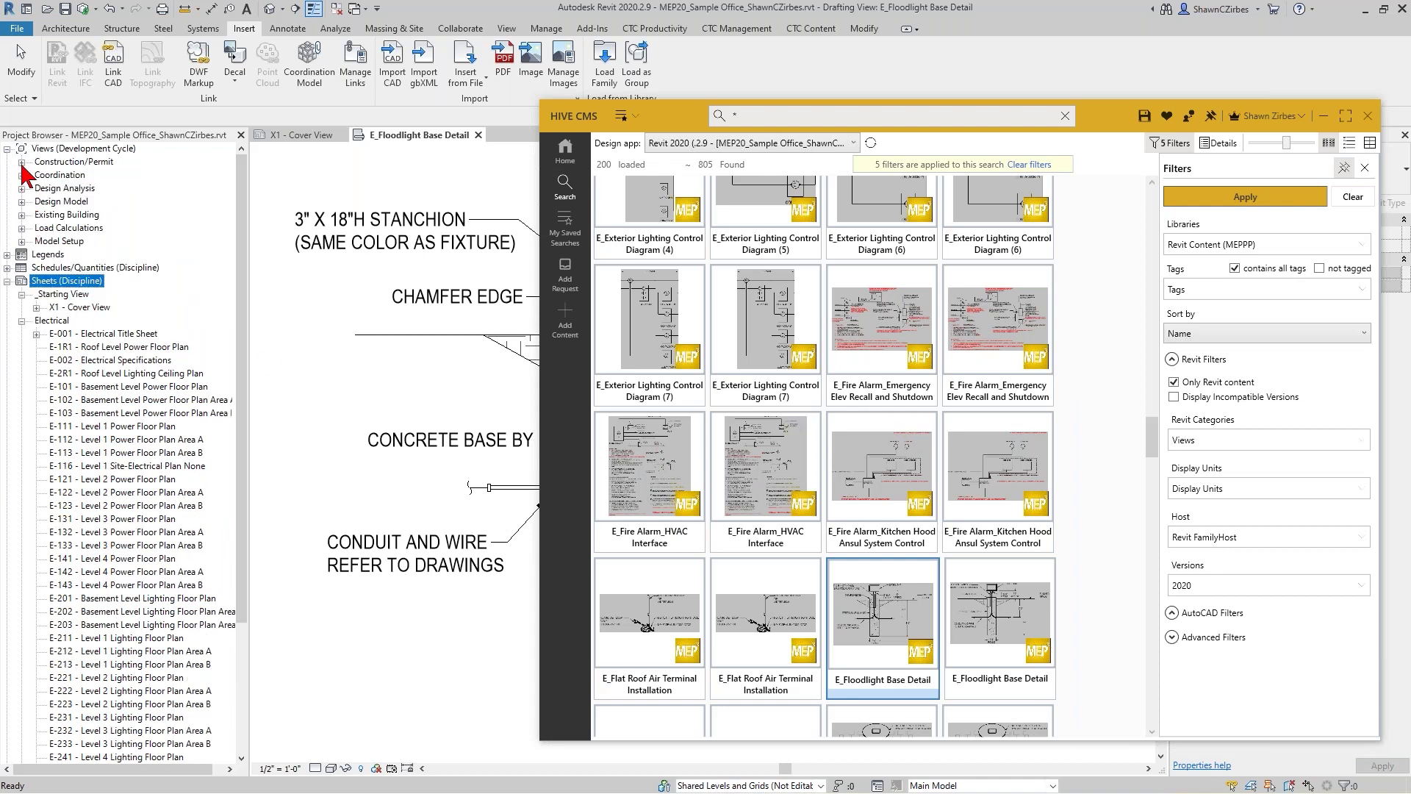
pyautogui.click(22, 162)
pyautogui.click(36, 176)
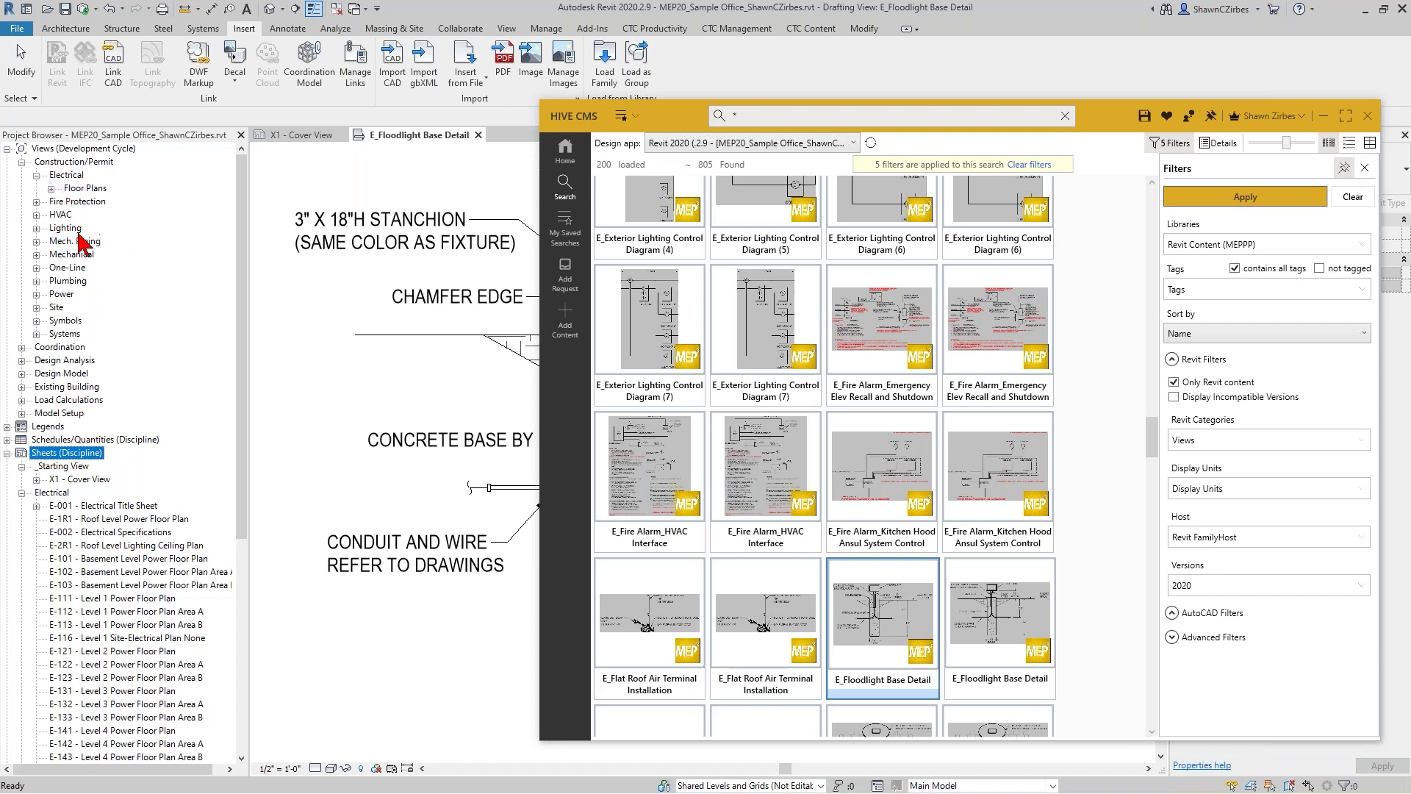
pyautogui.click(36, 228)
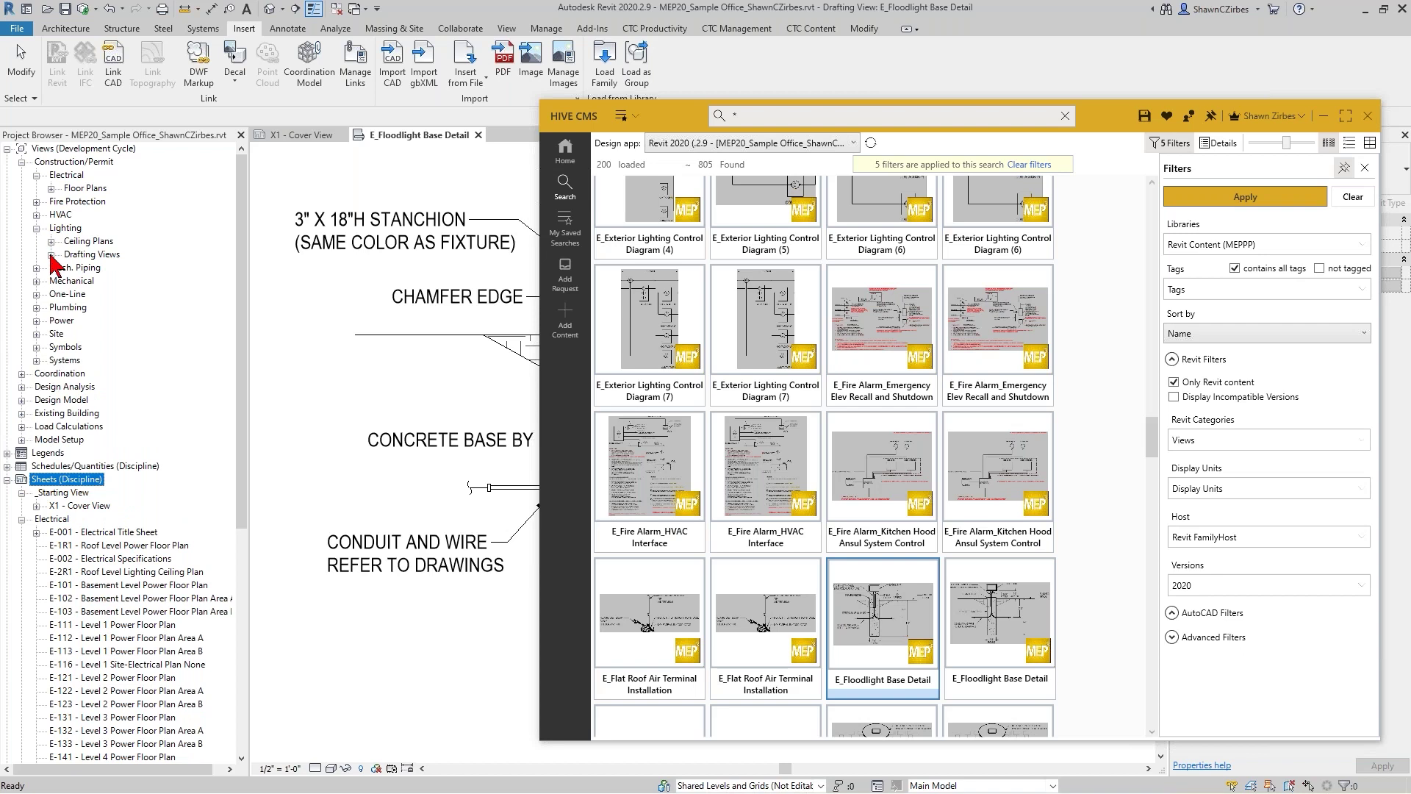
pyautogui.click(51, 255)
pyautogui.click(105, 268)
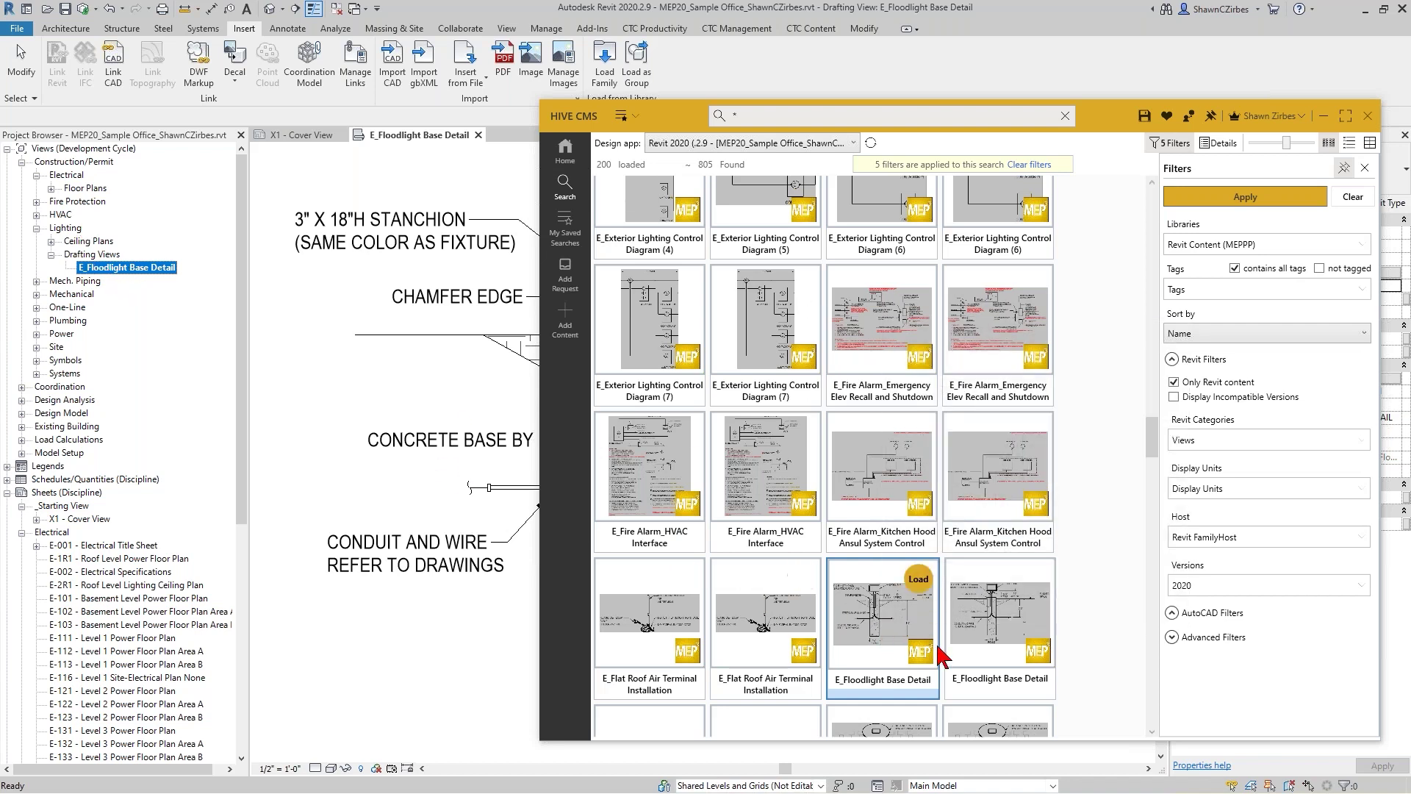
# - Replace the Revit category filter Views with Sheets and apply the filter to the library results
pyautogui.click(1216, 441)
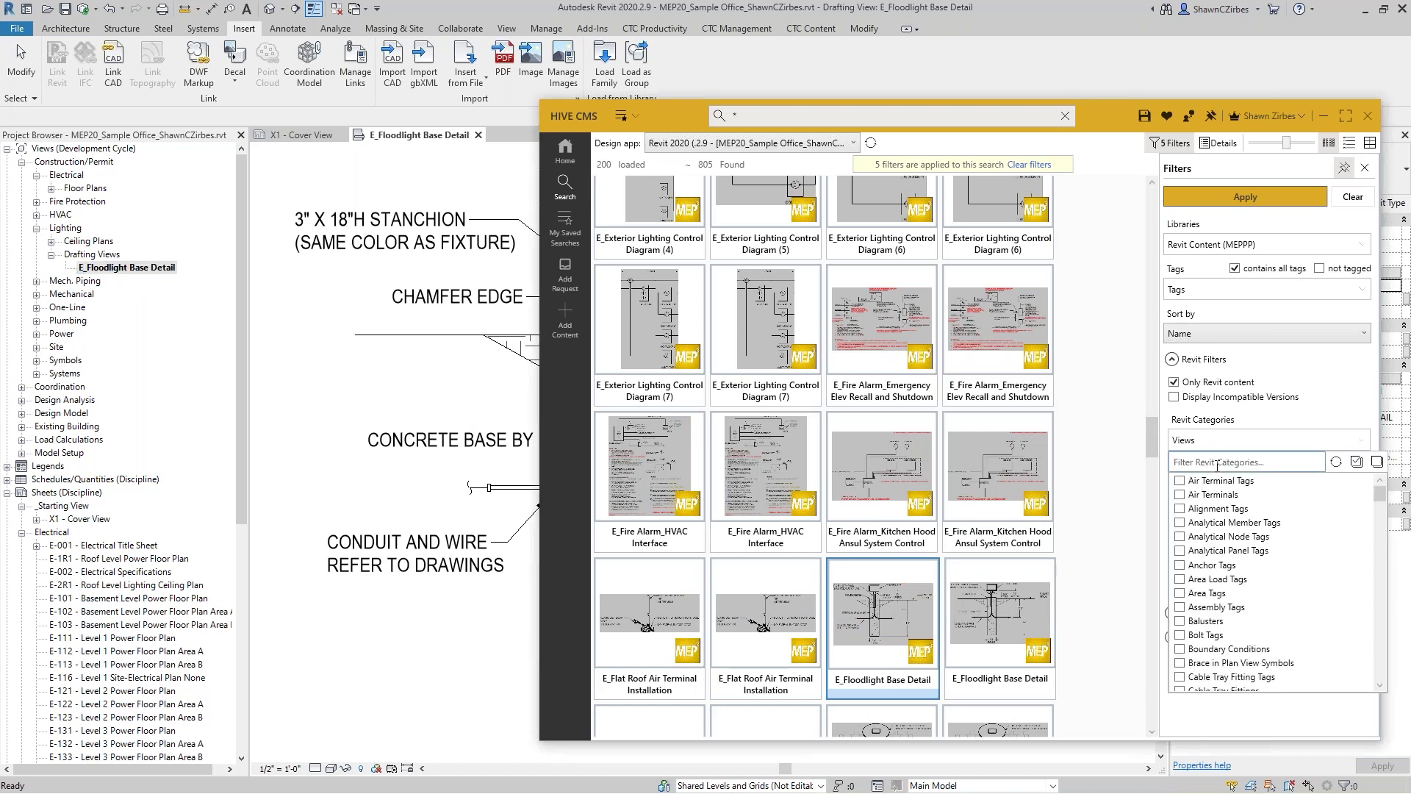
pyautogui.click(1376, 462)
pyautogui.write('sheet')
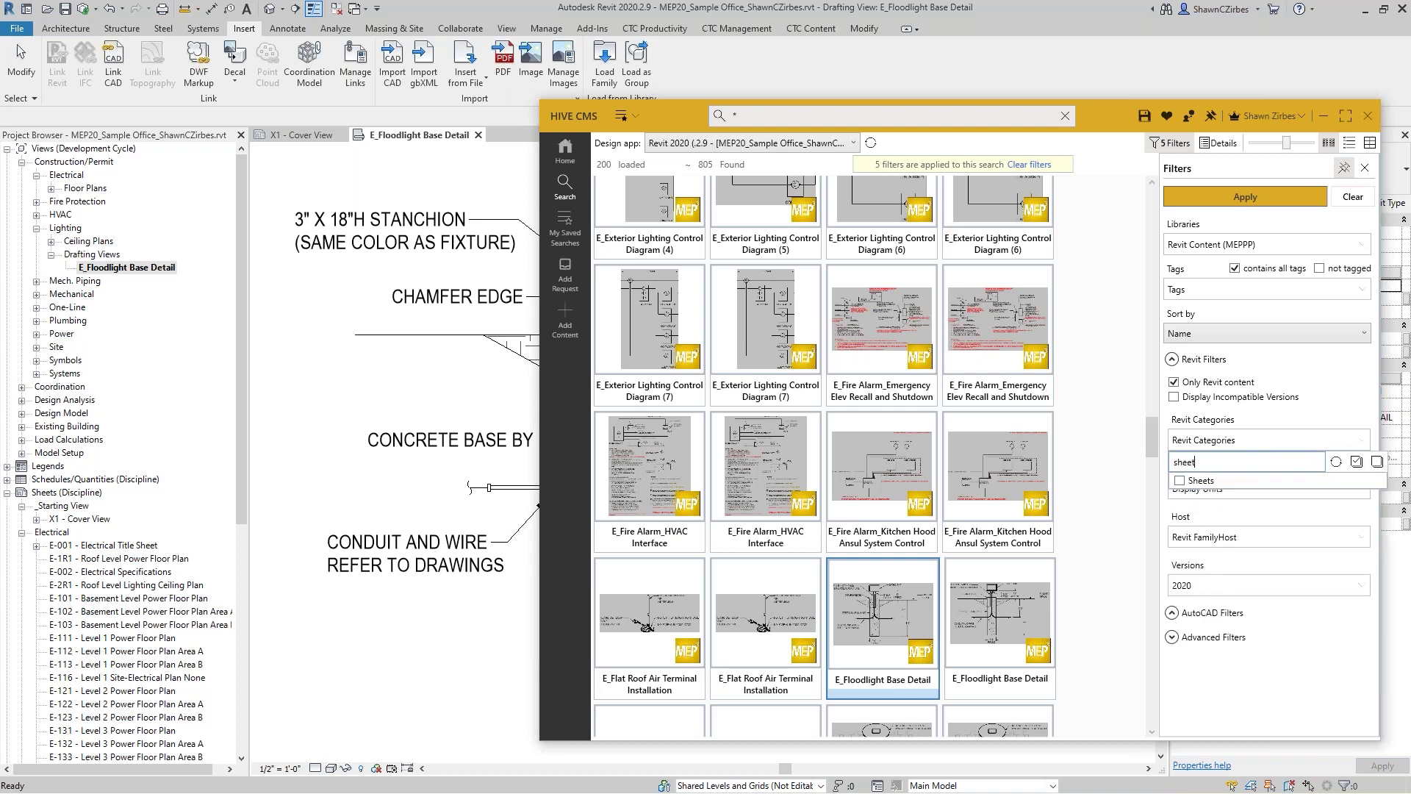
pyautogui.click(1178, 481)
pyautogui.click(1261, 200)
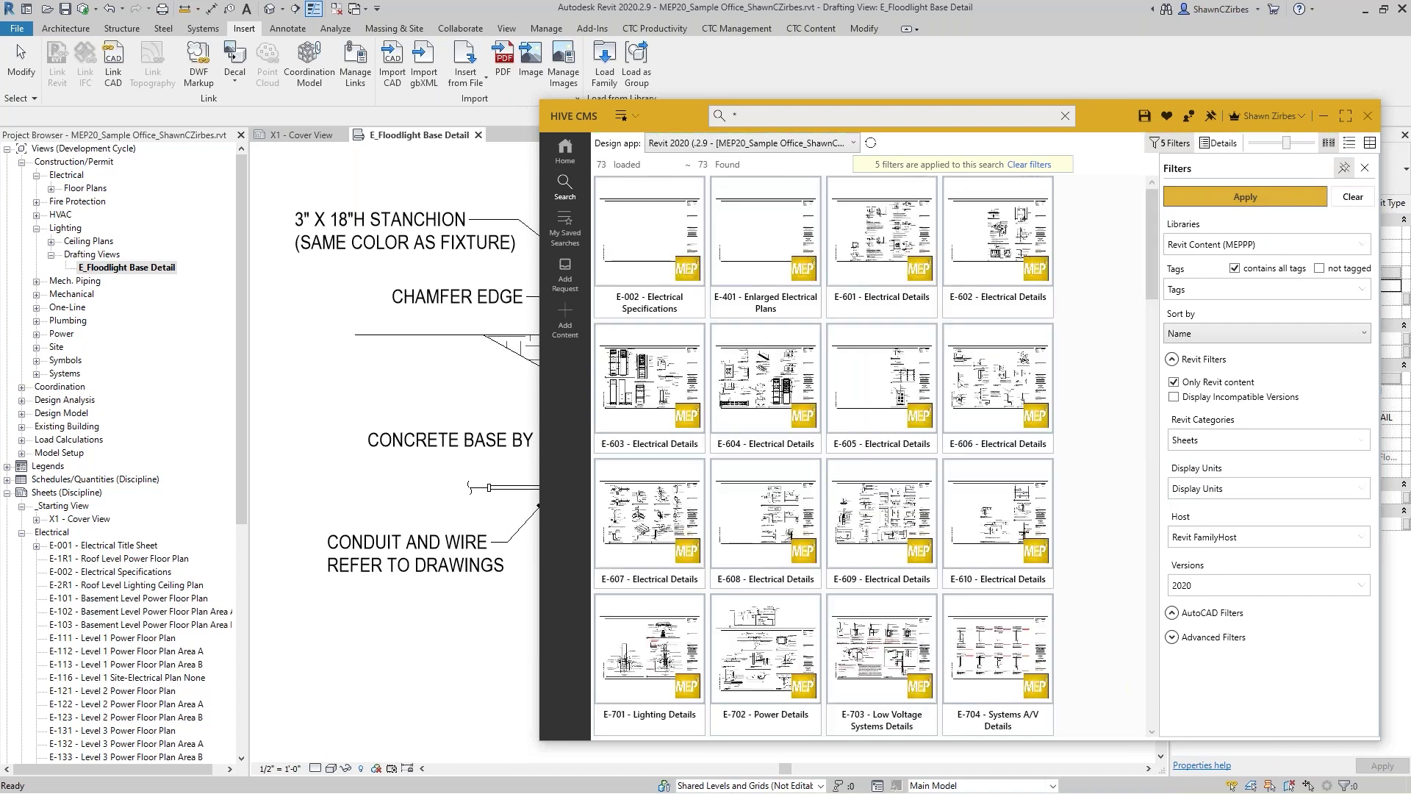
# - Check the project's existing electrical sheets, preview E-604 - Electrical Details in the results, and start loading that sheet
pyautogui.moveTo(1042, 342)
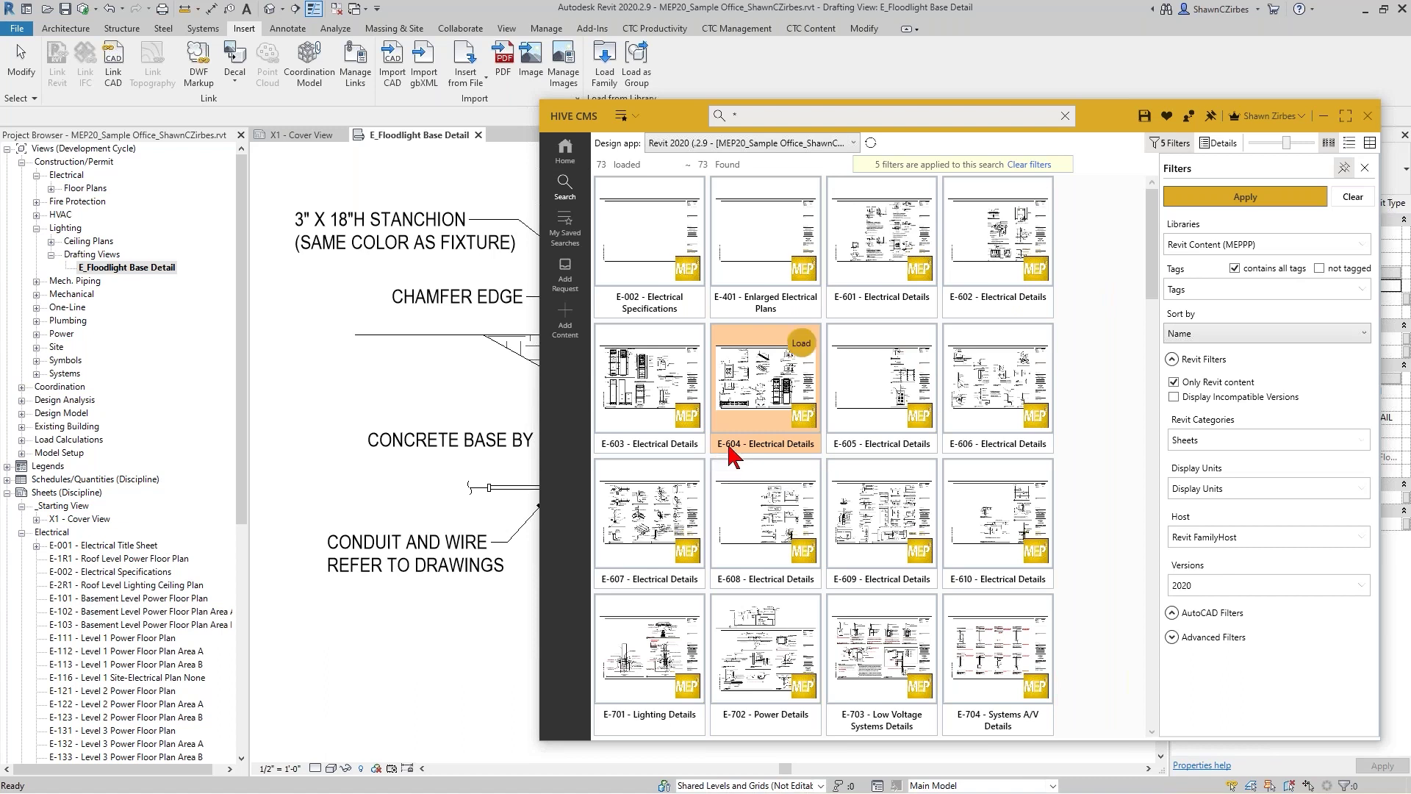
pyautogui.scroll(-9, 199, 540)
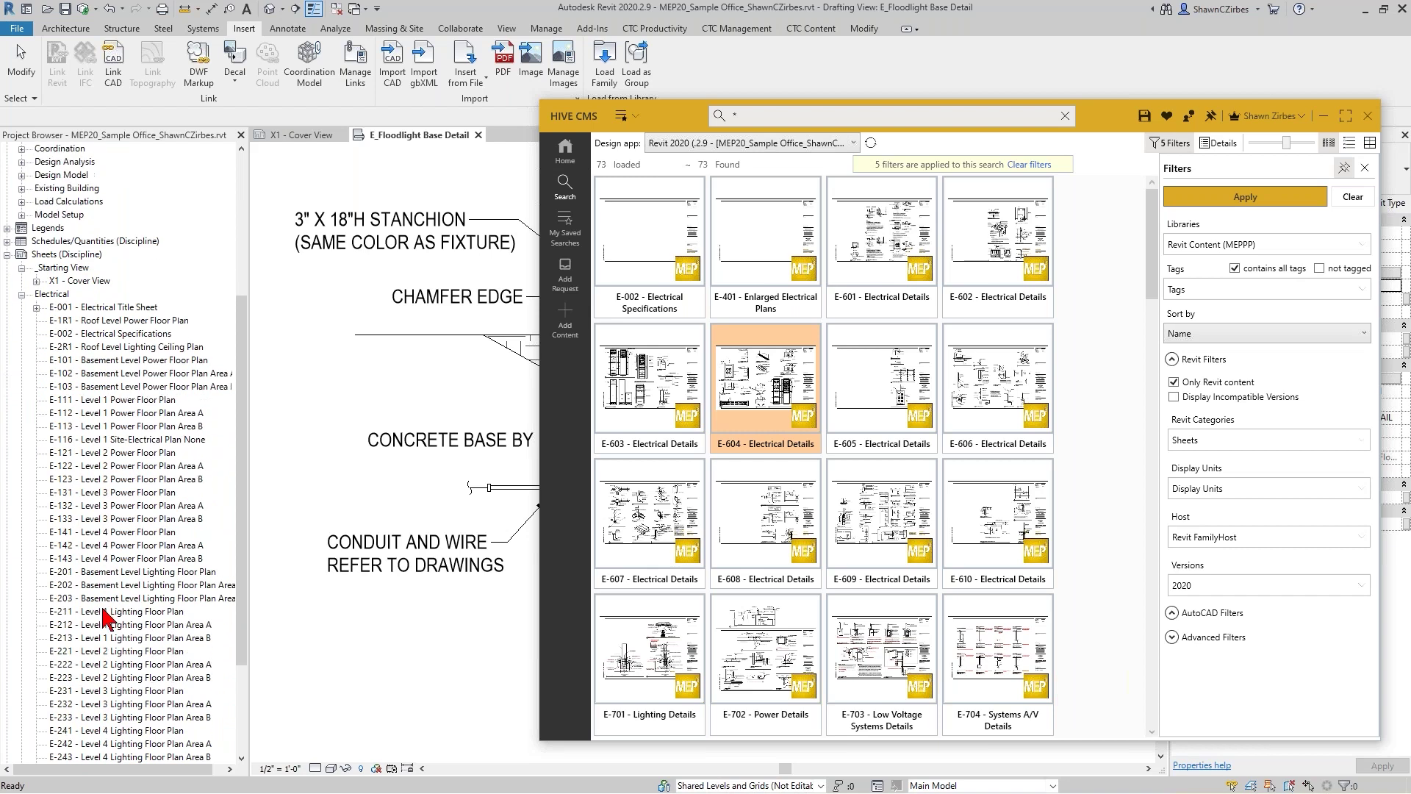
pyautogui.moveTo(773, 439)
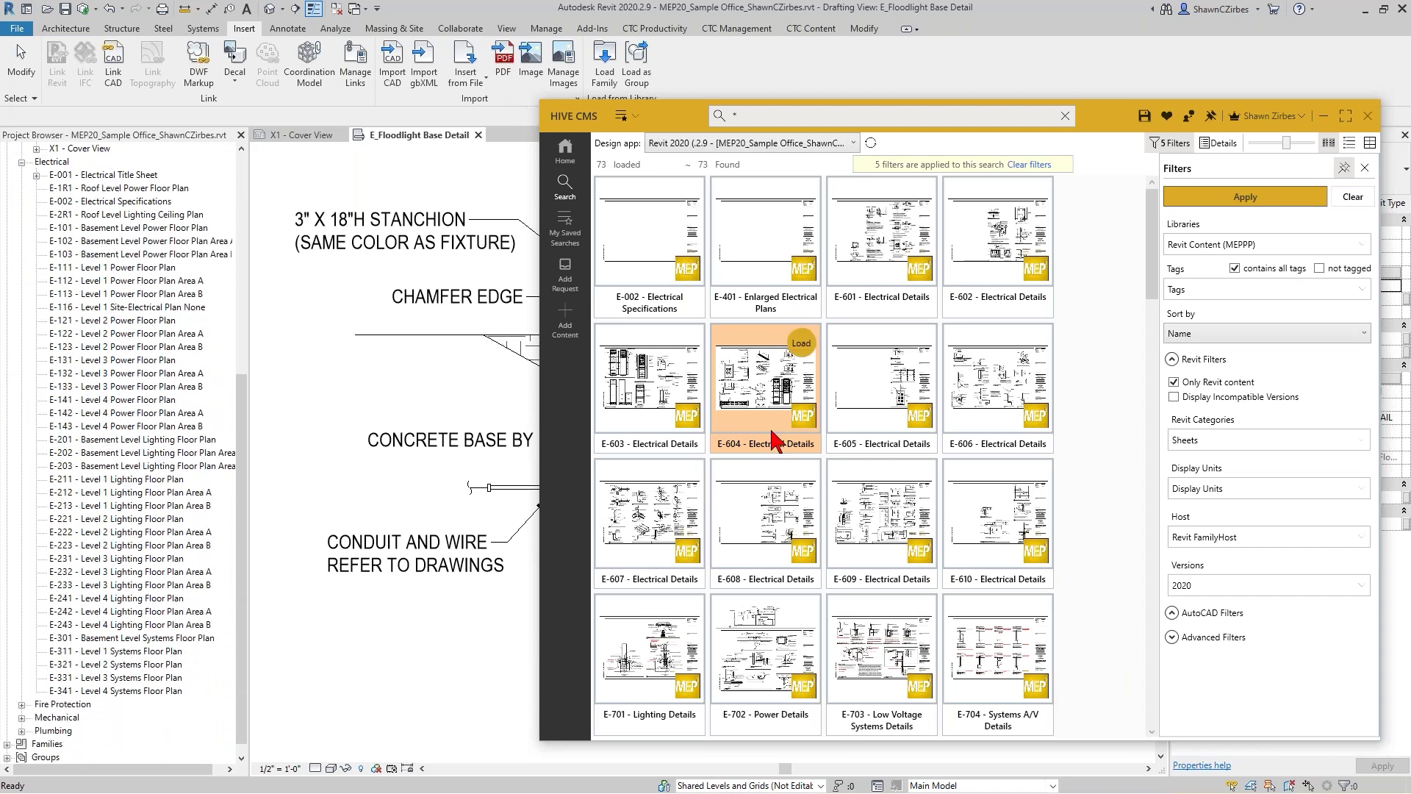
pyautogui.moveTo(769, 407)
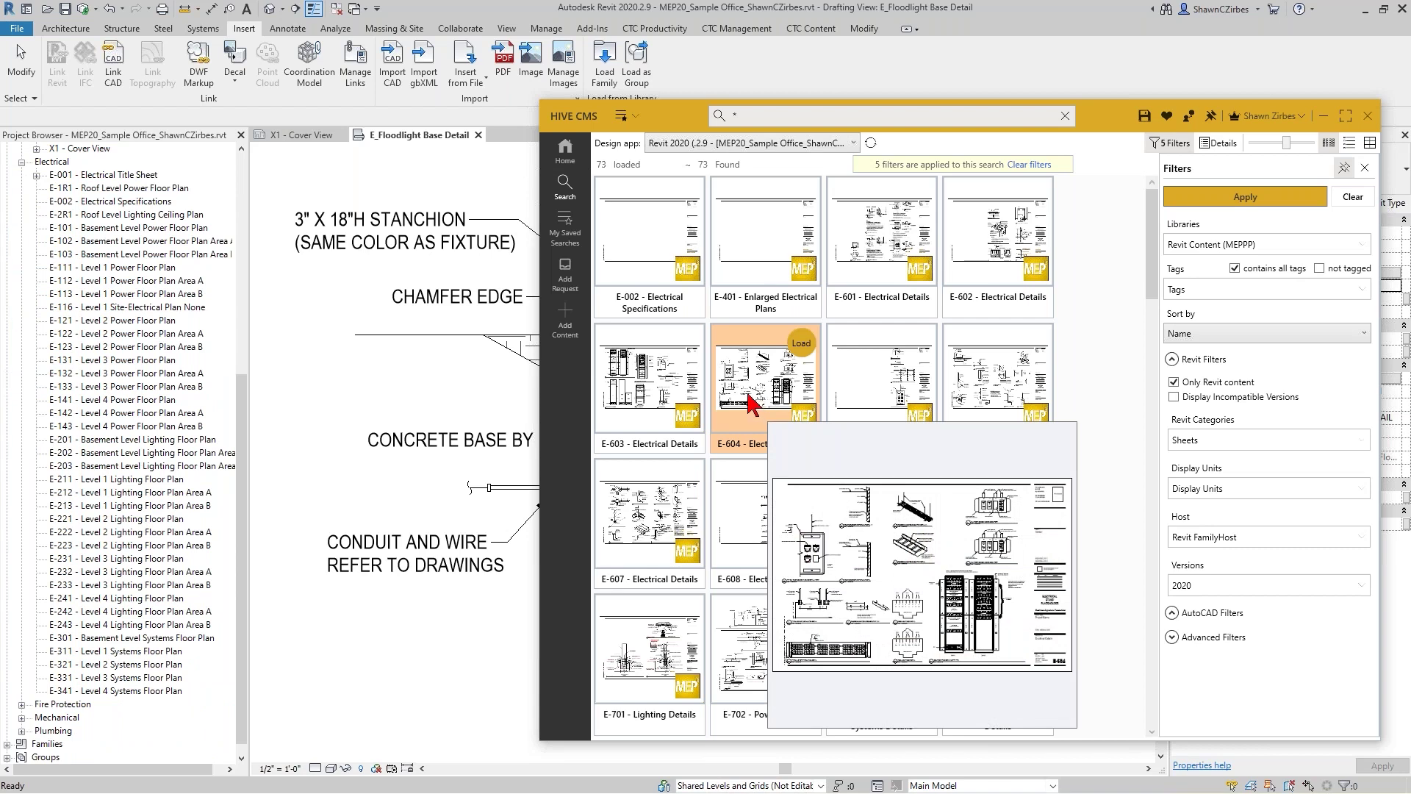
pyautogui.rightClick(751, 404)
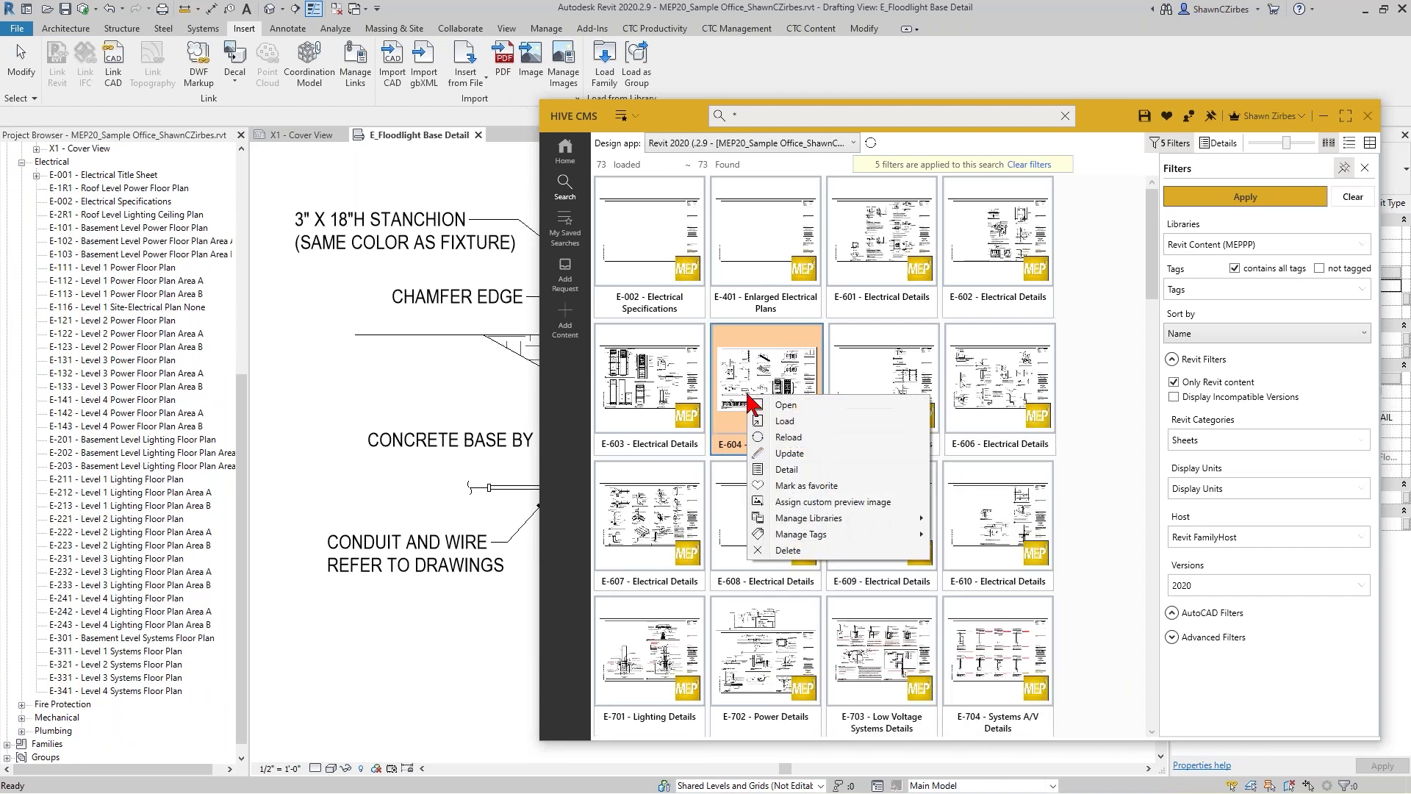
pyautogui.click(786, 420)
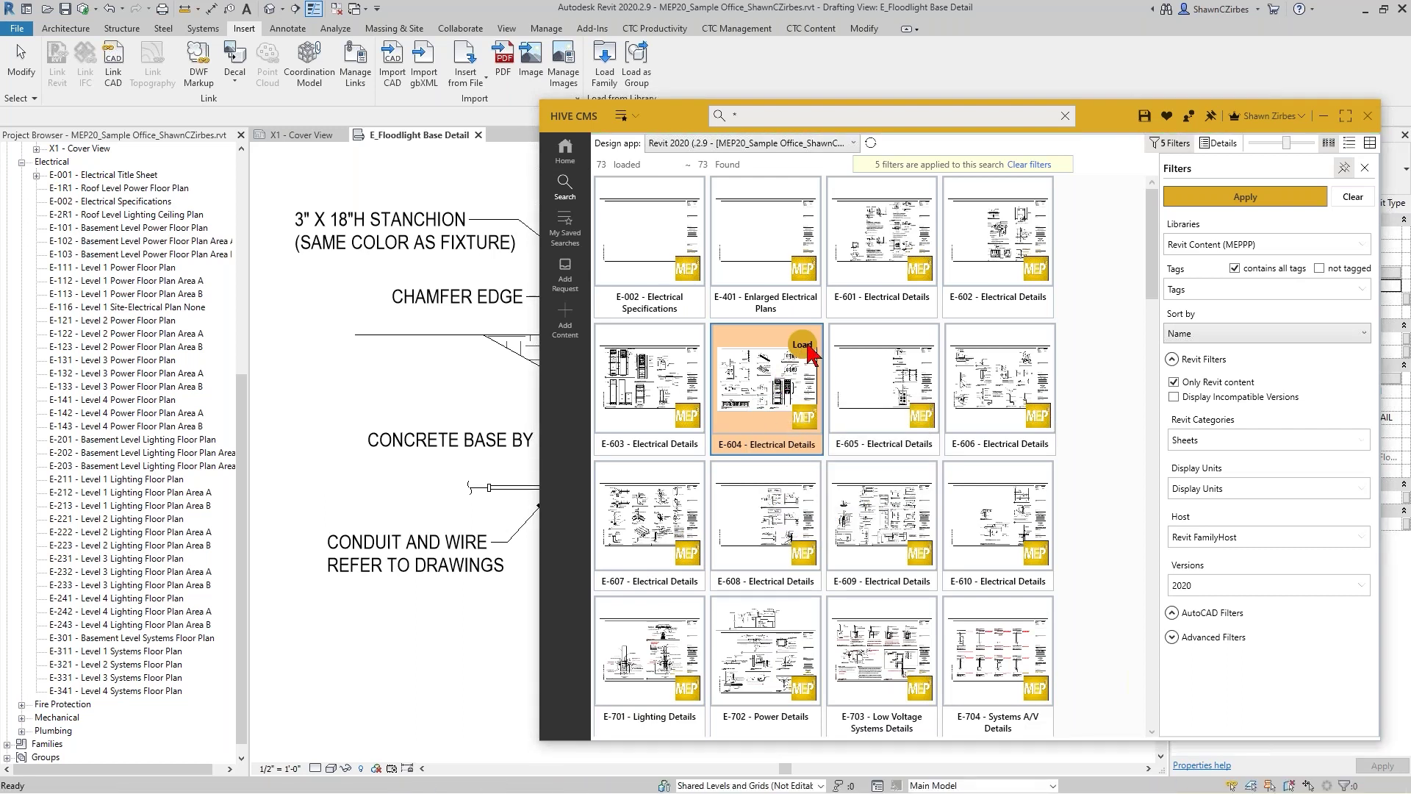
# - Review the views listed for E-604 - Electrical Details in the view selector and try selecting a range of them
pyautogui.moveTo(900, 285); pyautogui.dragTo(928, 166)
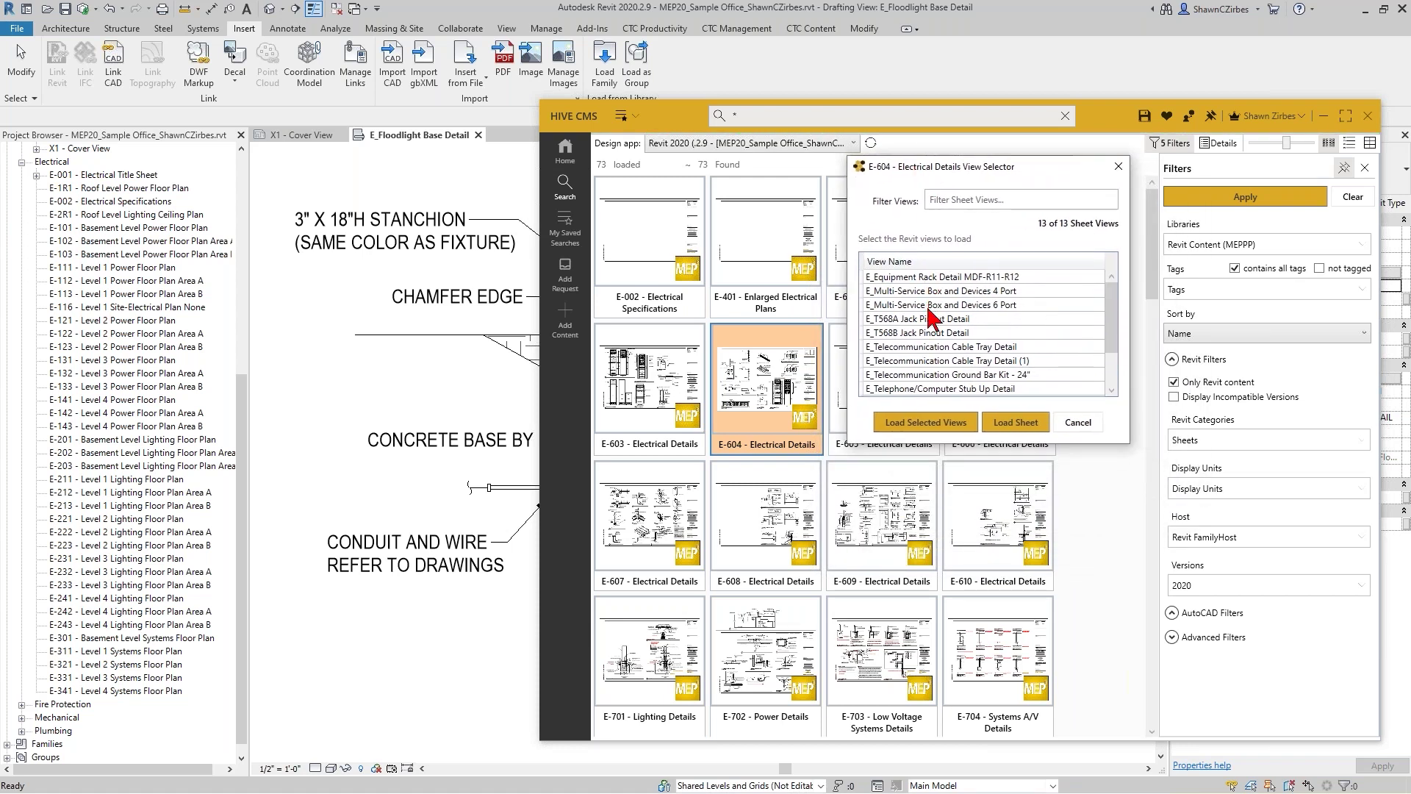
pyautogui.scroll(-2, 940, 385)
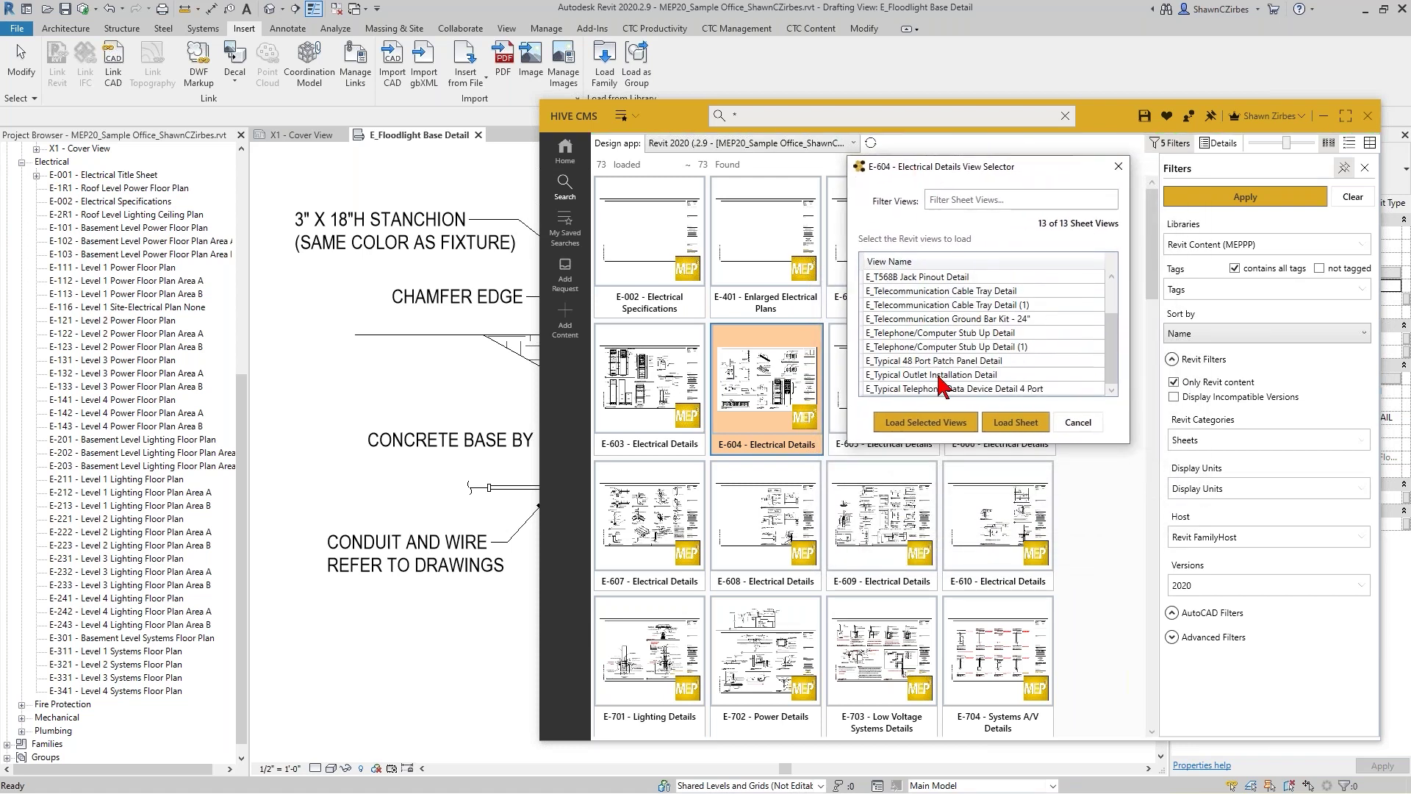
pyautogui.scroll(2, 940, 388)
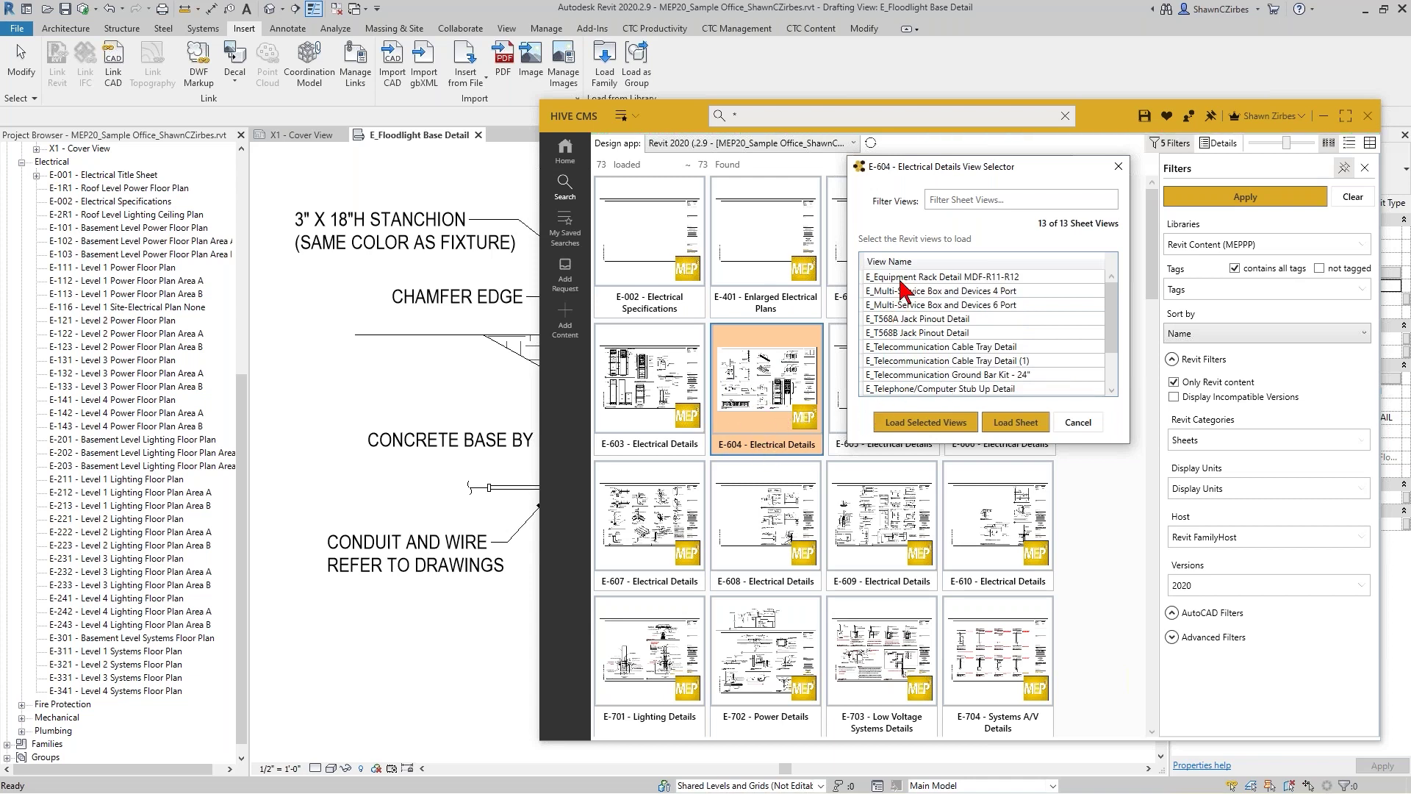
pyautogui.scroll(-2, 900, 294)
pyautogui.keyDown('shift'); pyautogui.click(898, 376); pyautogui.keyUp('shift')
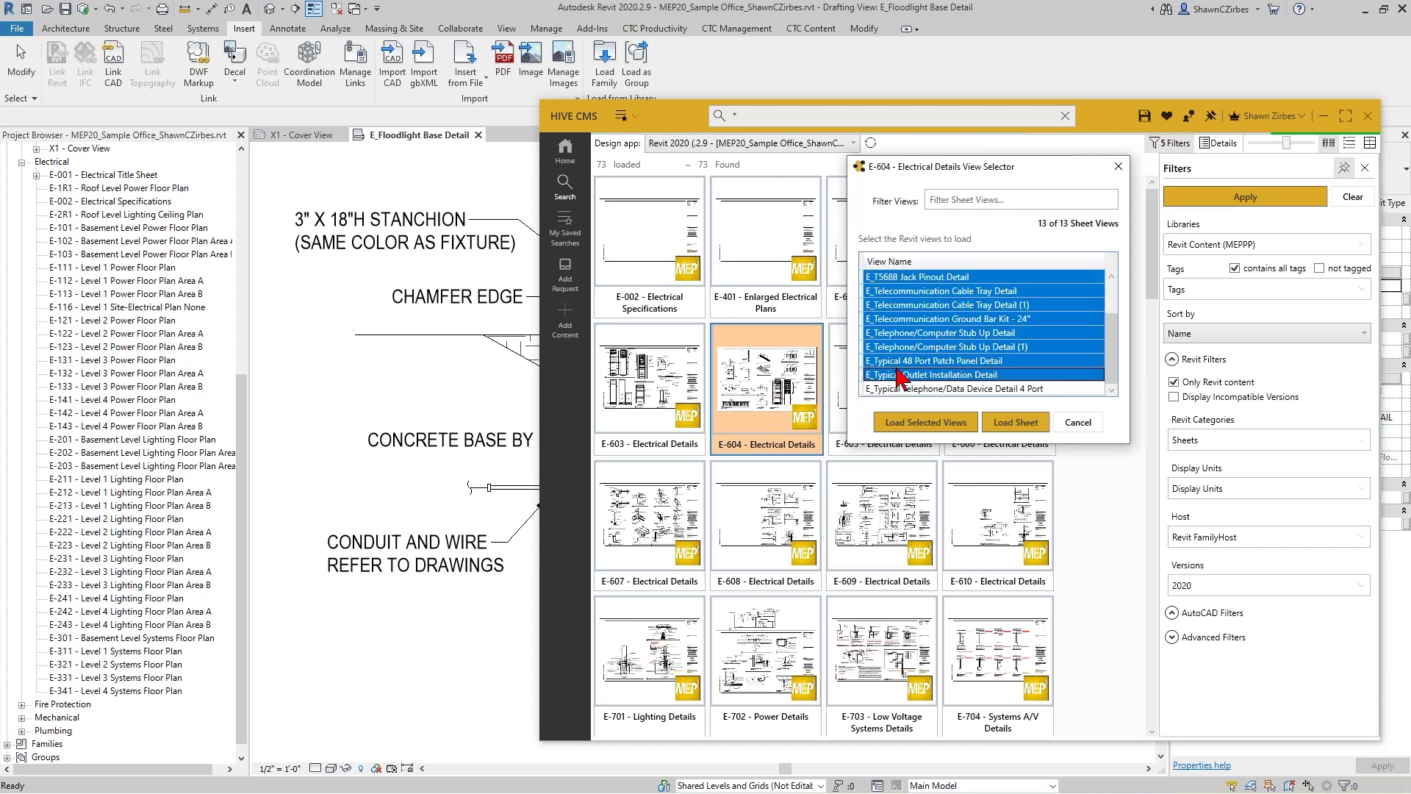
pyautogui.keyDown('shift'); pyautogui.click(898, 321); pyautogui.keyUp('shift')
pyautogui.hotkey('shift', 'Home')
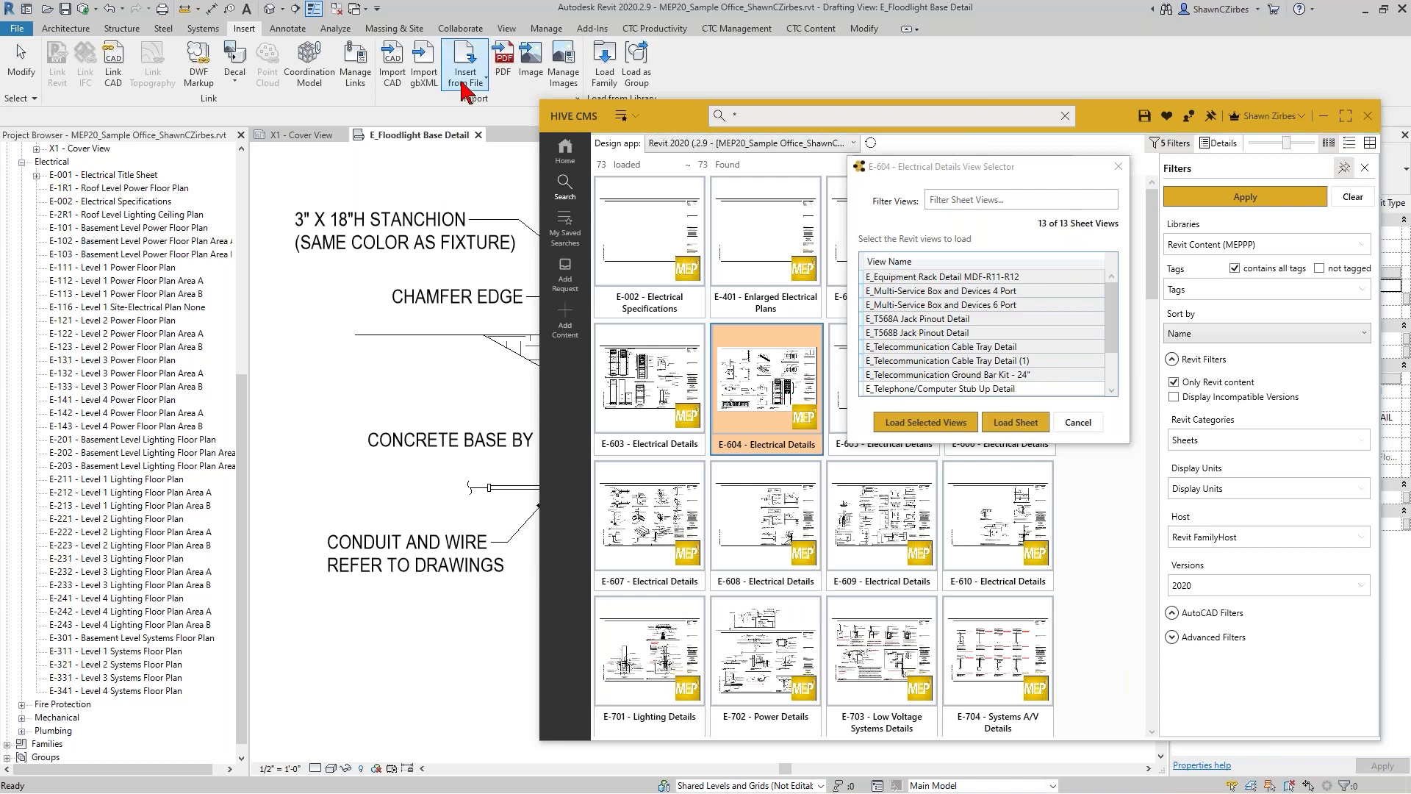
# - Load the complete E-604 - Electrical Details sheet with its views into the open Revit project
pyautogui.click(1017, 422)
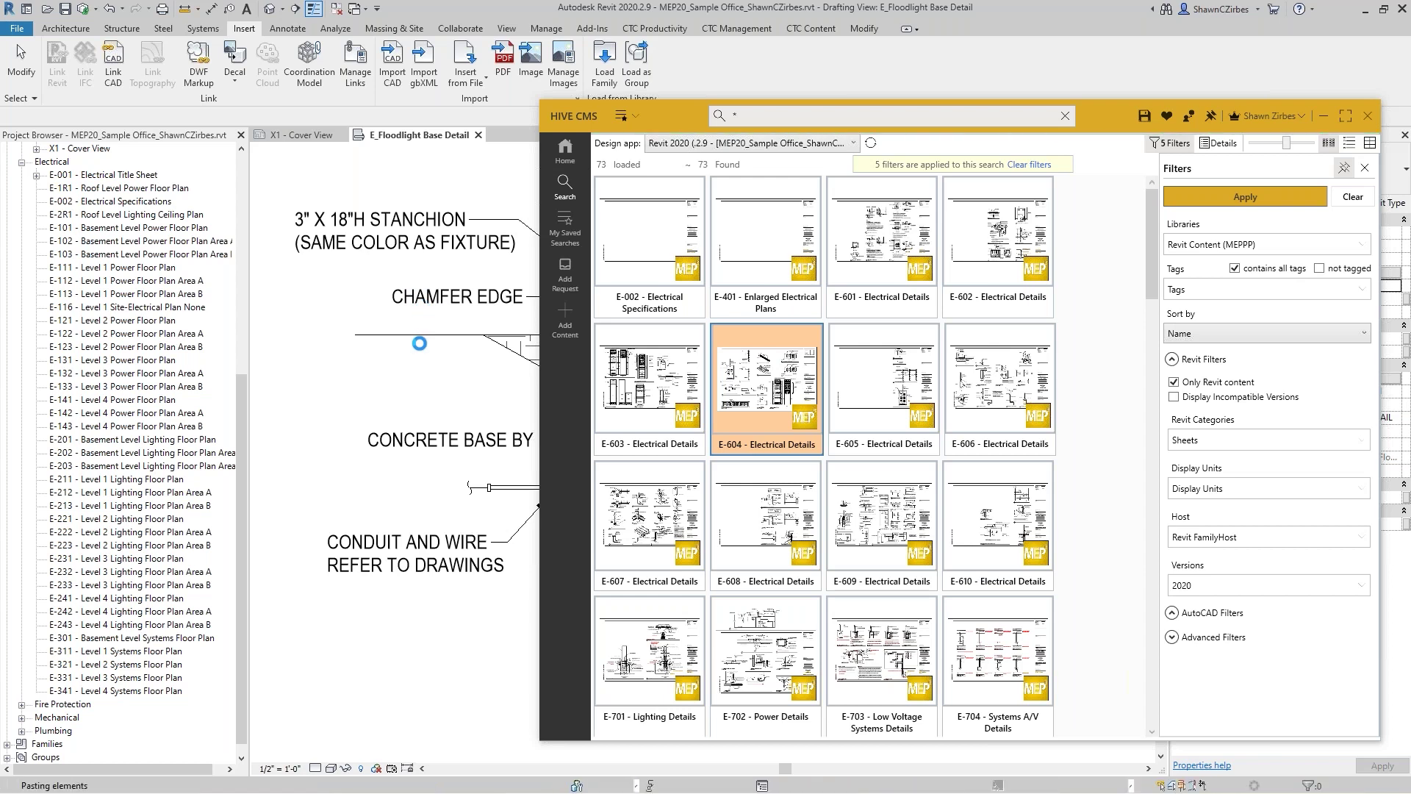
pyautogui.moveTo(746, 413)
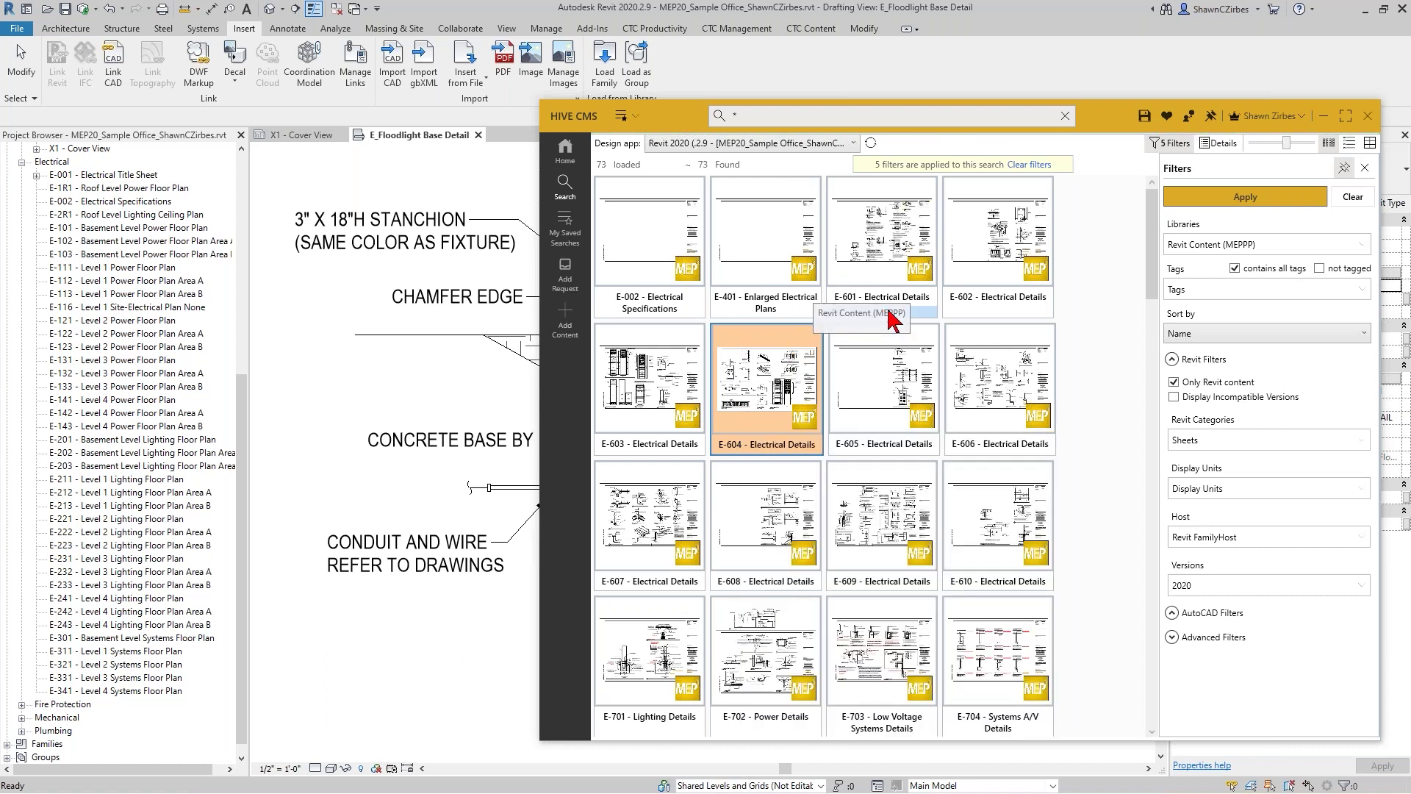
pyautogui.moveTo(885, 545)
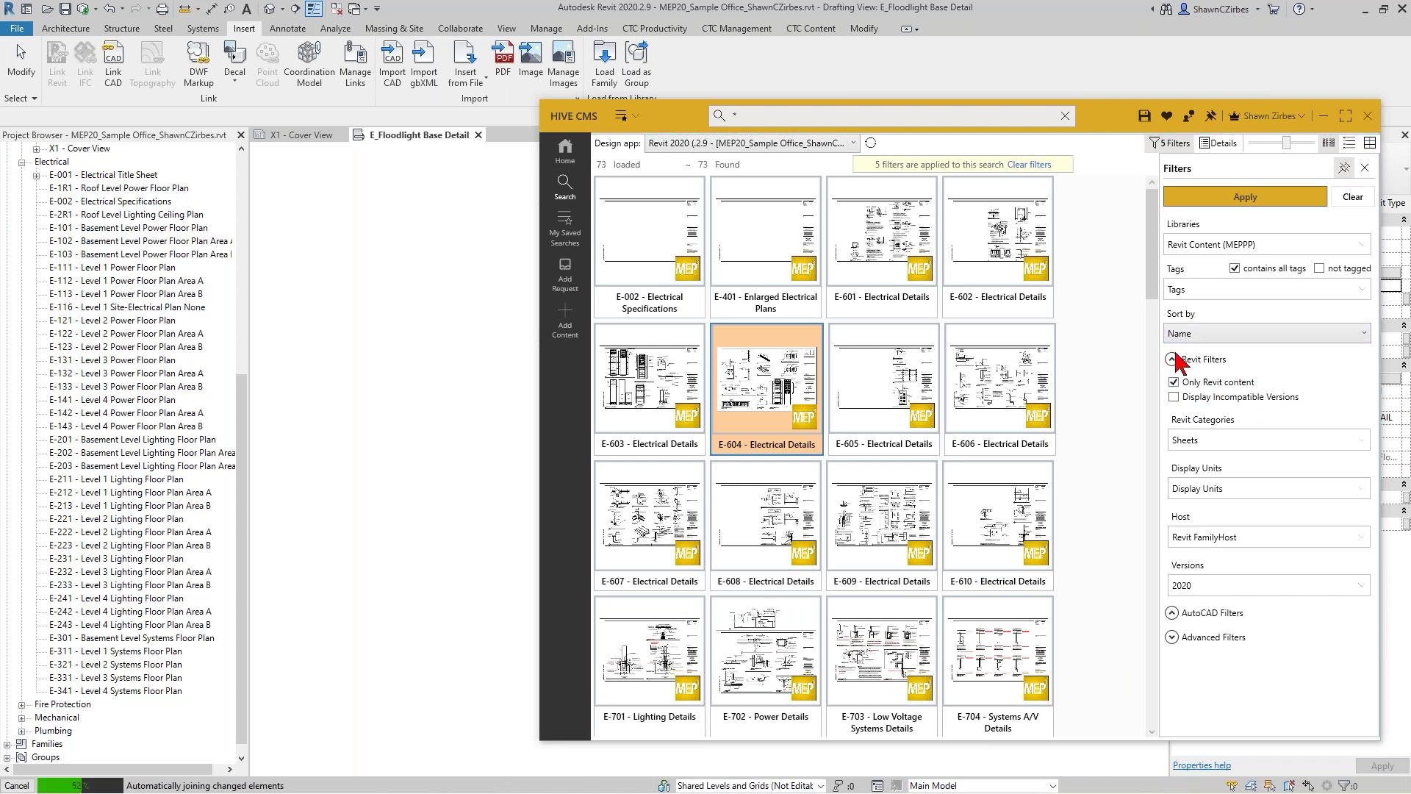
pyautogui.moveTo(1003, 656)
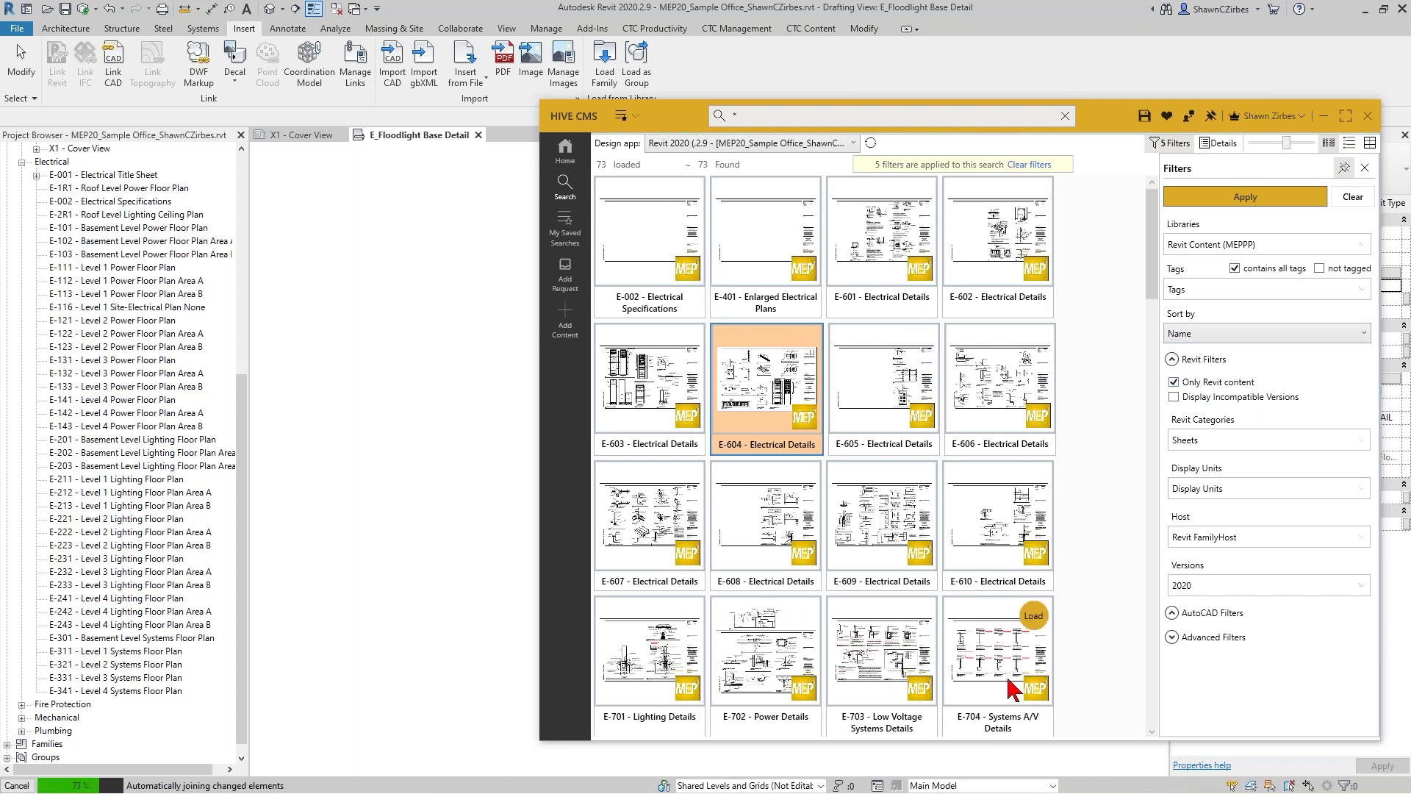
pyautogui.moveTo(1012, 691)
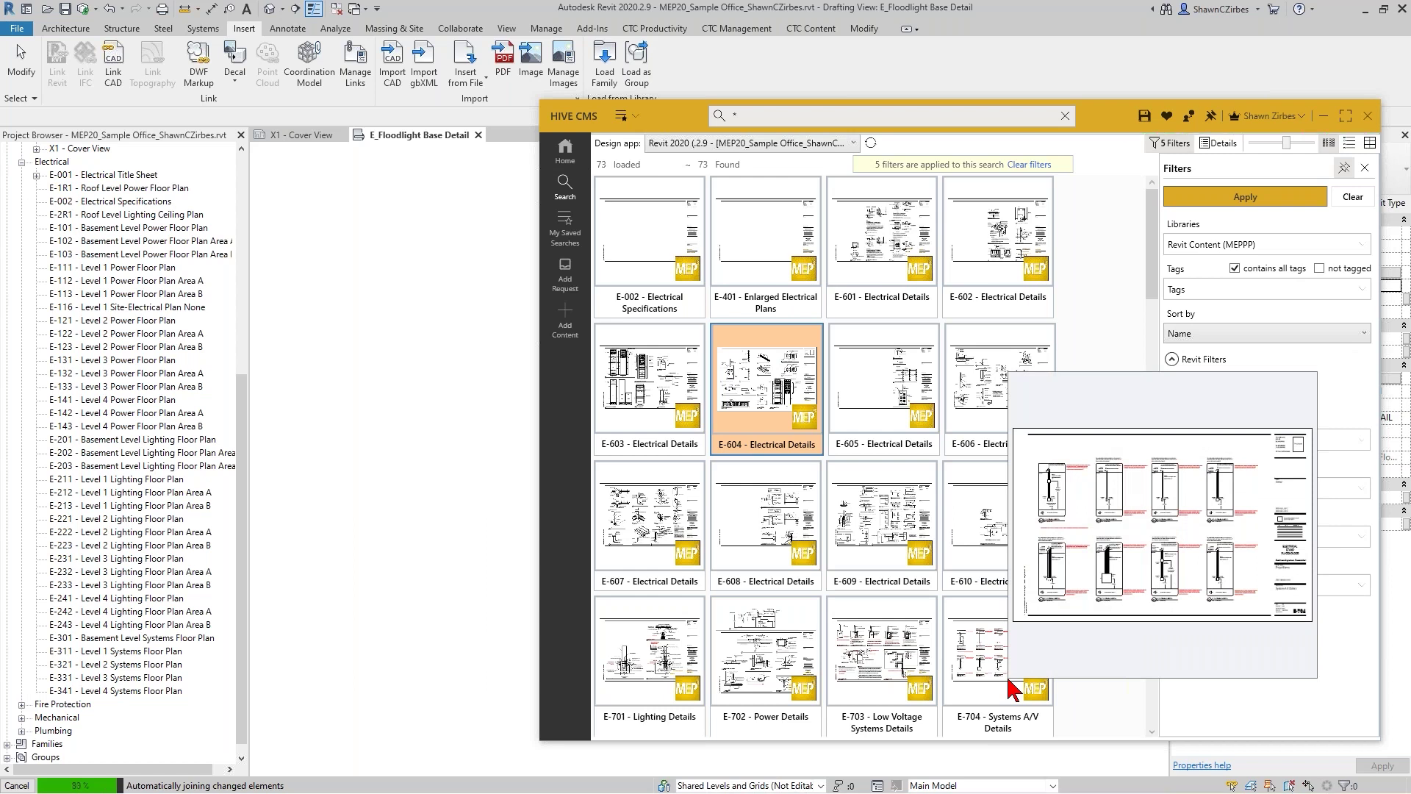